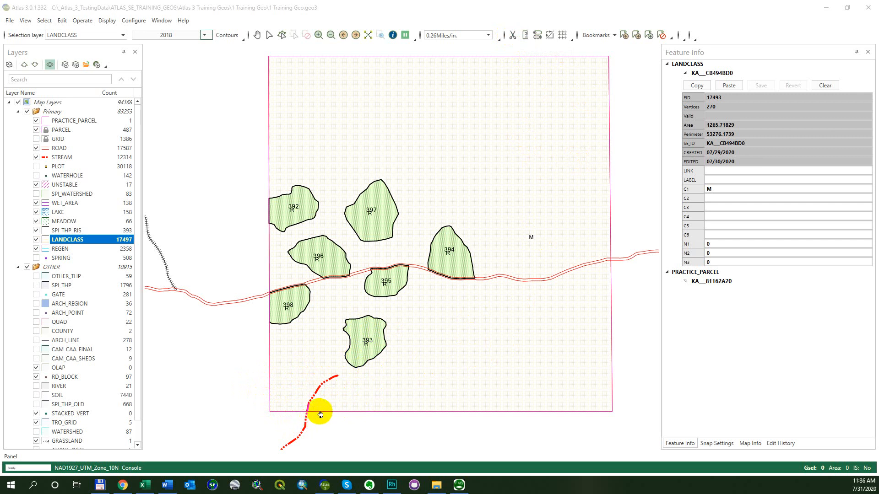
# Make STREAM the selection layer and select the stream line crossing the southern parcel boundary
pyautogui.click(326, 385)
pyautogui.click(349, 400)
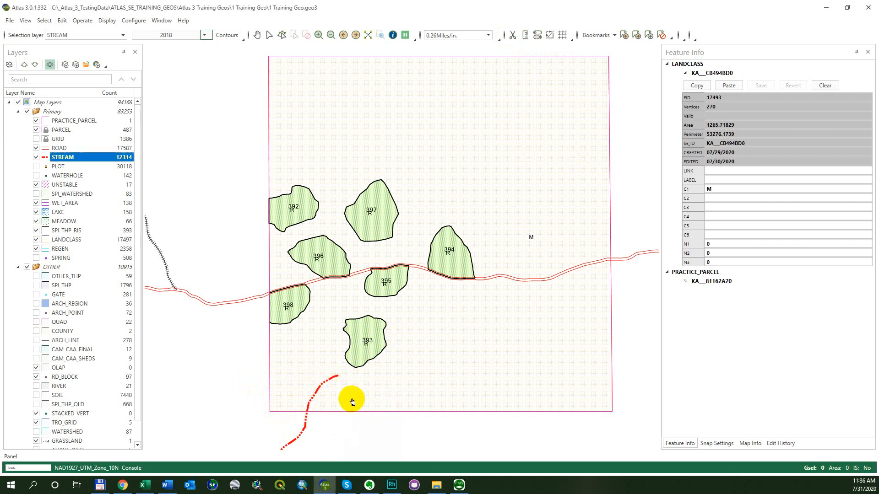
pyautogui.click(310, 381)
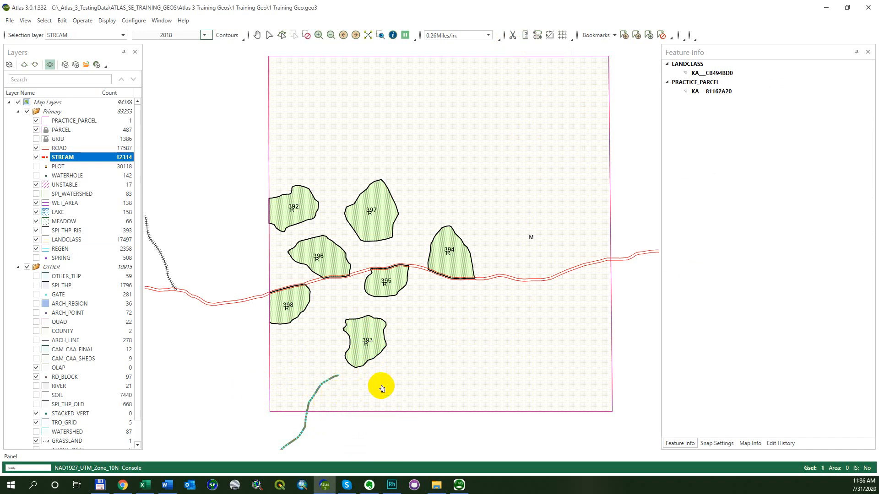
# Set up a geographic buffer of 50 feet around the selected stream, sending the result to a new layer
pyautogui.press('alt')
pyautogui.press('e')
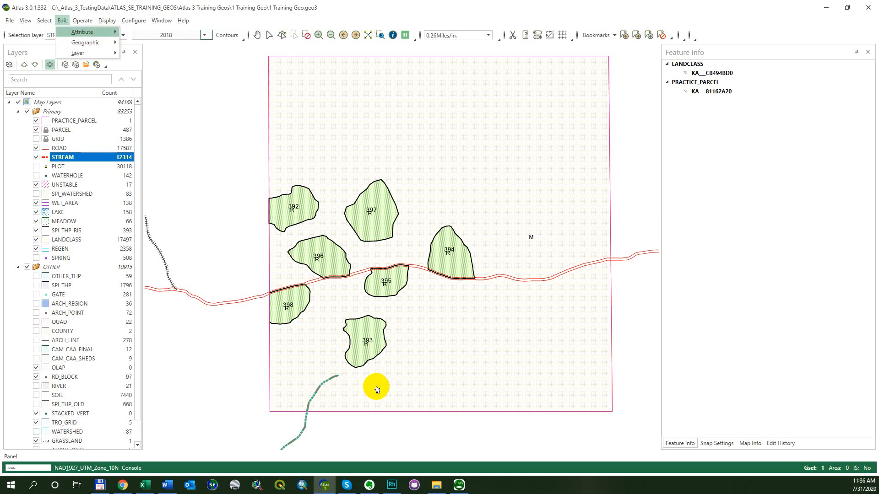
pyautogui.press('g')
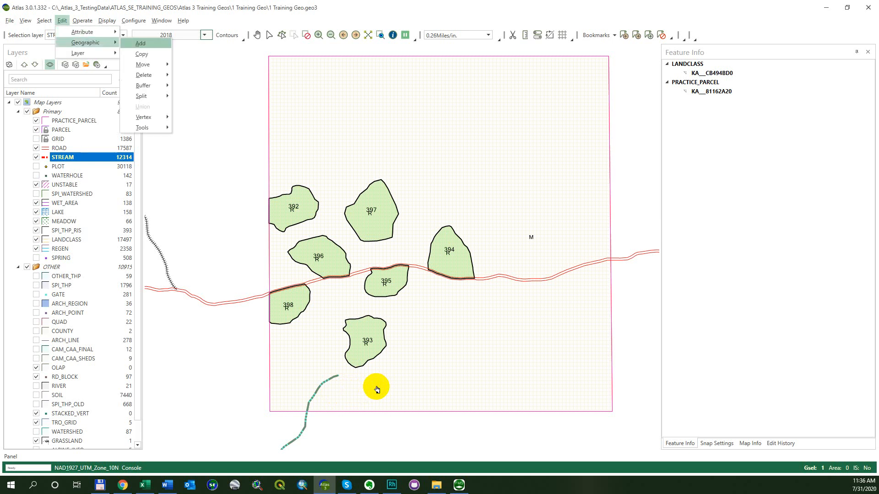
pyautogui.press('b')
pyautogui.press('Return')
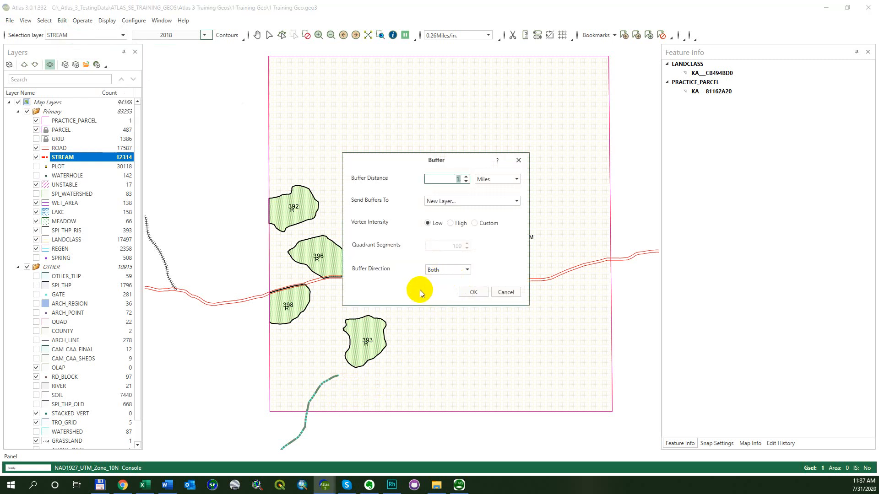
pyautogui.write('50')
pyautogui.click(506, 179)
pyautogui.click(506, 189)
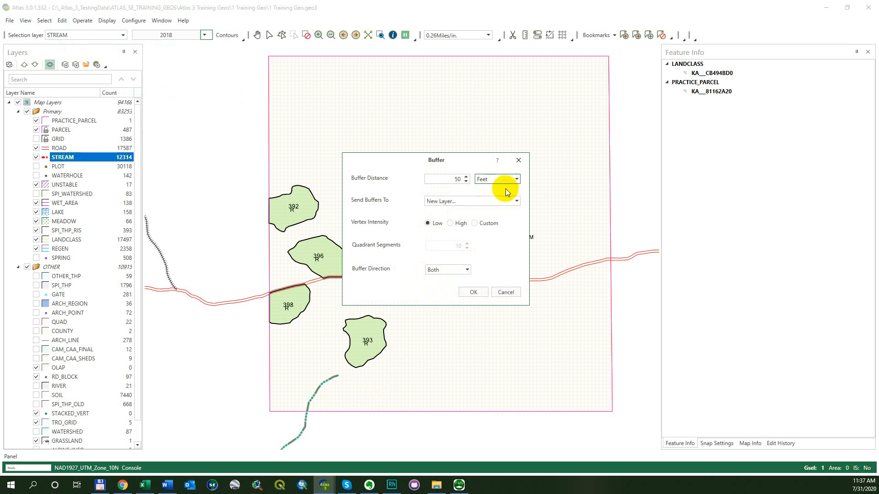
pyautogui.click(513, 201)
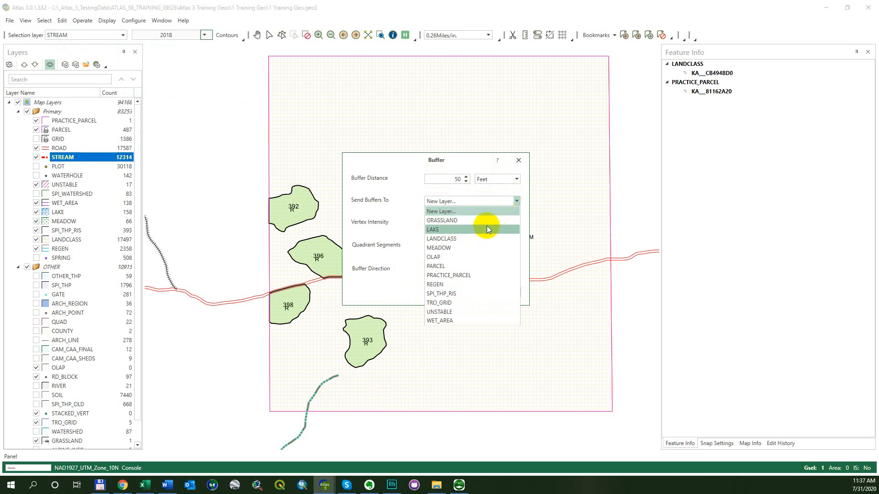
pyautogui.click(481, 200)
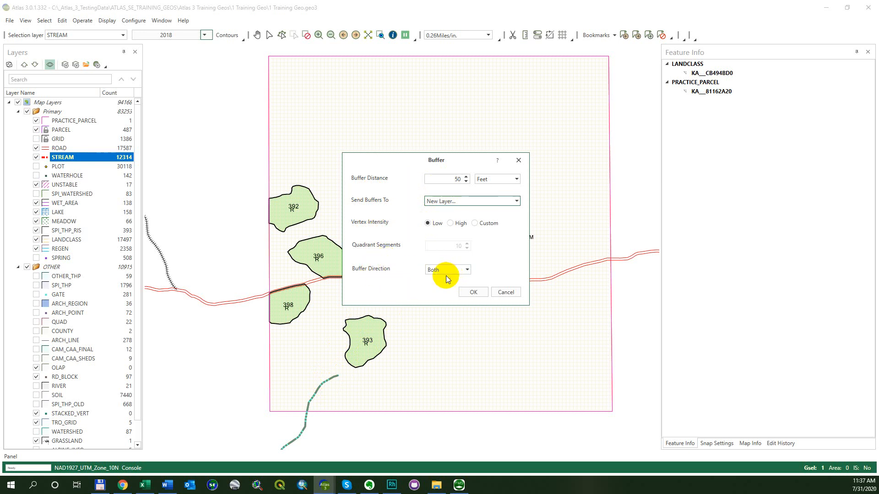
# Create the buffer polygon in a new layer named Buffer and clear the selection
pyautogui.click(472, 293)
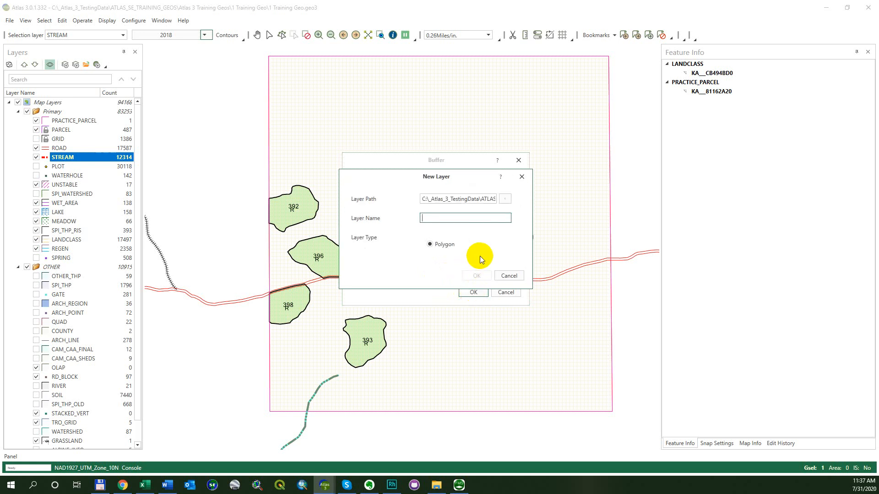
pyautogui.write('Buffer')
pyautogui.click(474, 273)
pyautogui.press('Return')
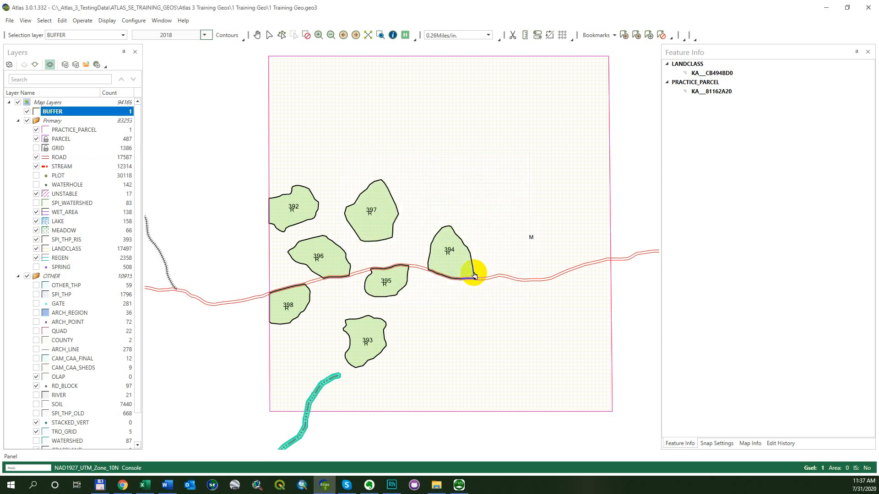
pyautogui.moveTo(349, 397); pyautogui.dragTo(394, 351)
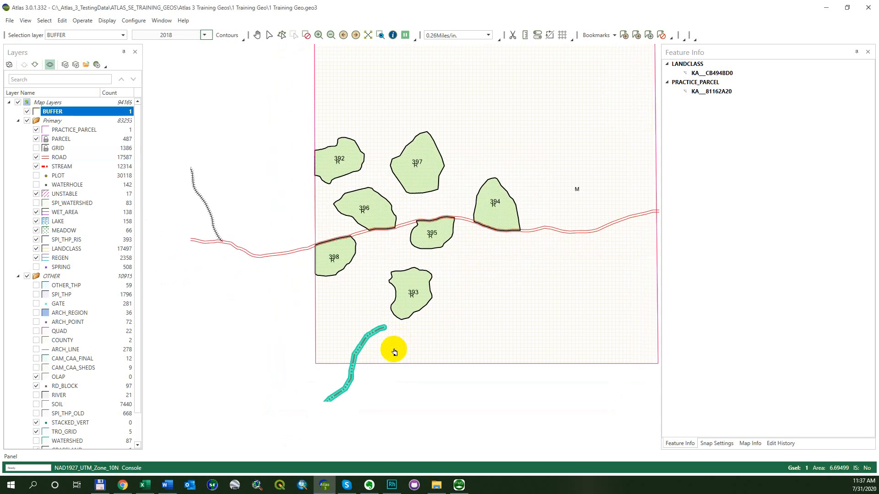
pyautogui.scroll(3, 380, 352)
pyautogui.scroll(2, 321, 341)
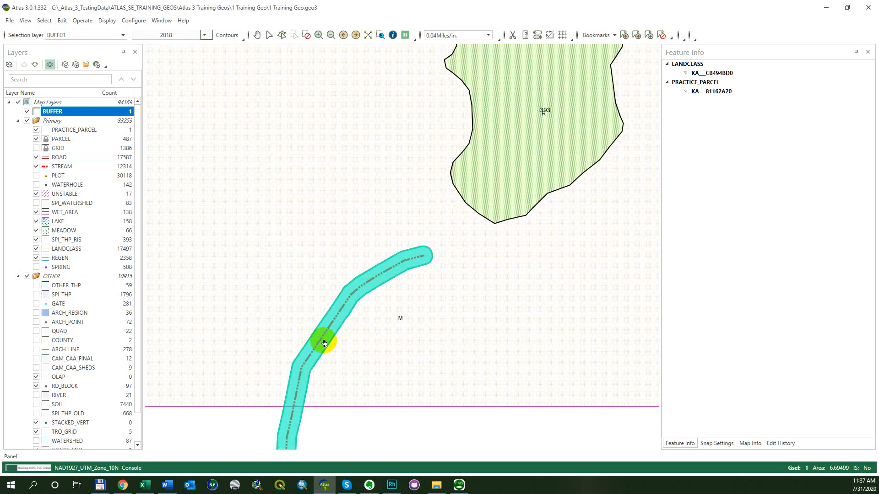
pyautogui.press('Escape')
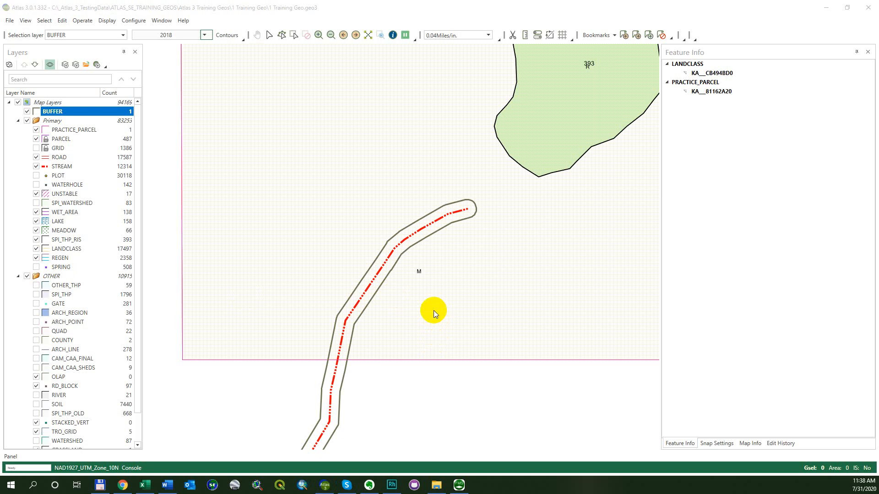
# Select the stream's polygon in the BUFFER layer to view its feature information, and clear the selection
pyautogui.scroll(1, 374, 309)
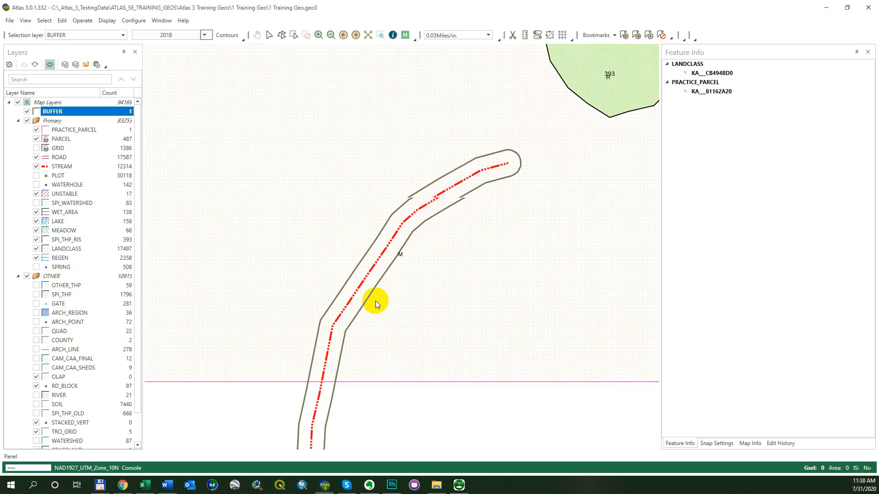
pyautogui.rightClick(372, 267)
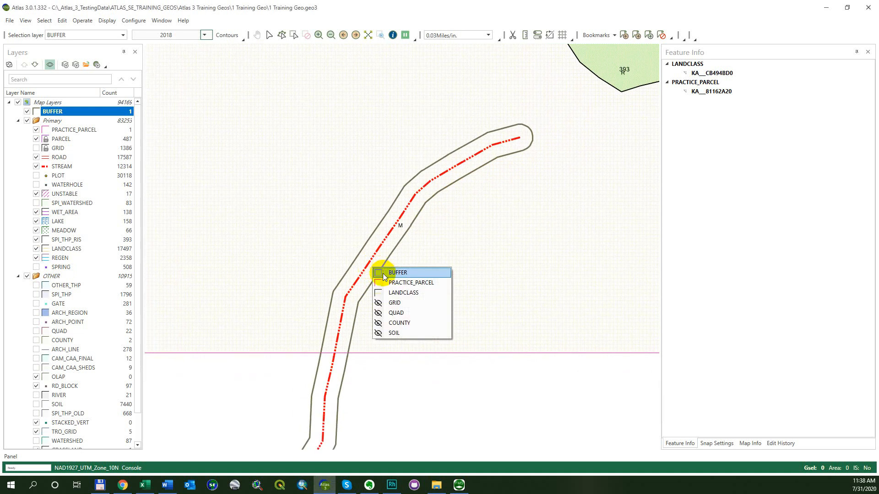
pyautogui.click(382, 273)
pyautogui.click(368, 266)
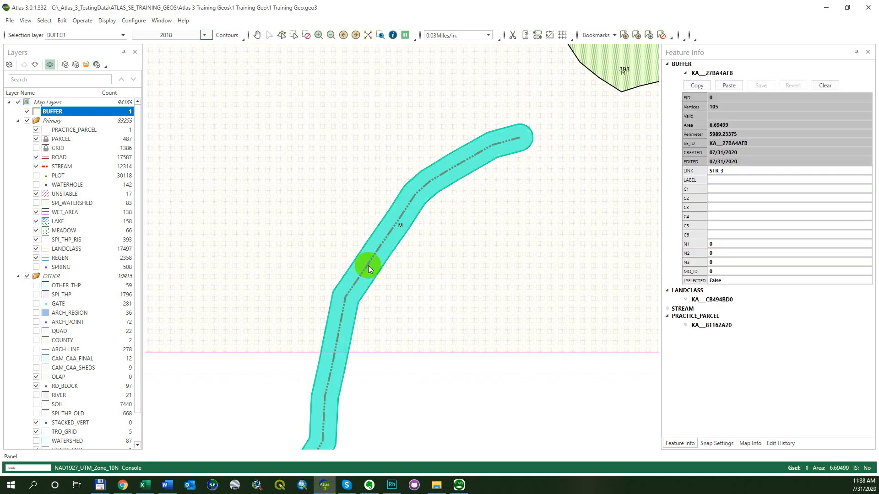
pyautogui.click(378, 253)
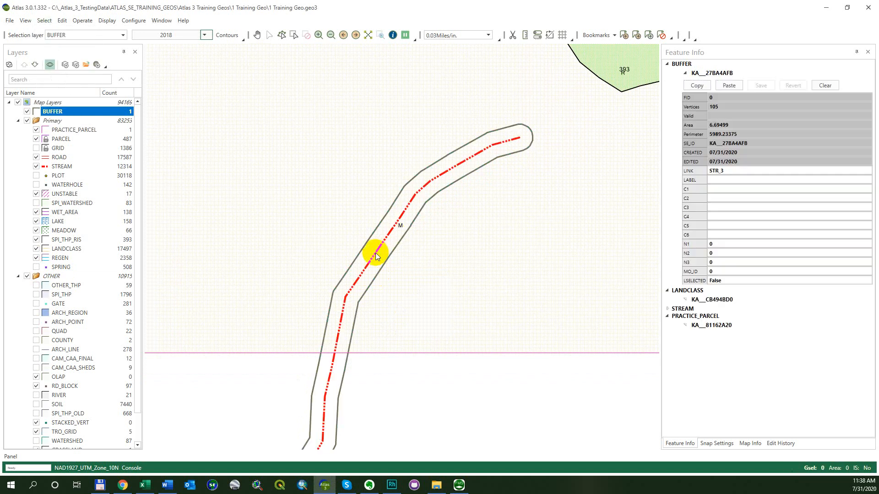
# Show the vertices and measure the distance in feet from a stream vertex to the adjacent buffer edge vertex
pyautogui.hotkey('alt', 'v')
pyautogui.press('v')
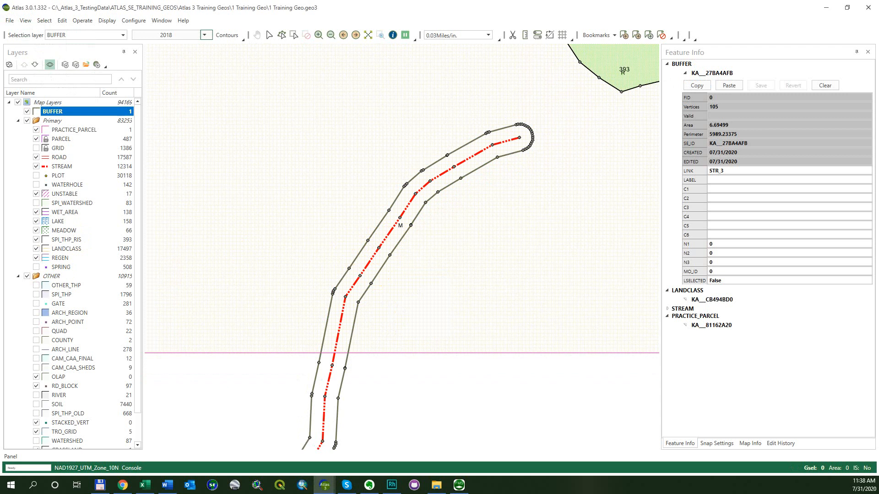
pyautogui.moveTo(196, 167); pyautogui.dragTo(309, 102)
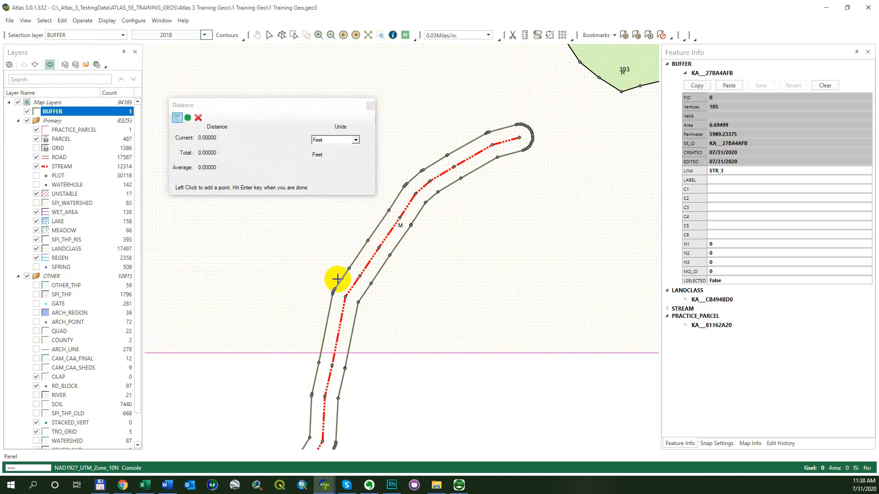
pyautogui.scroll(3, 337, 279)
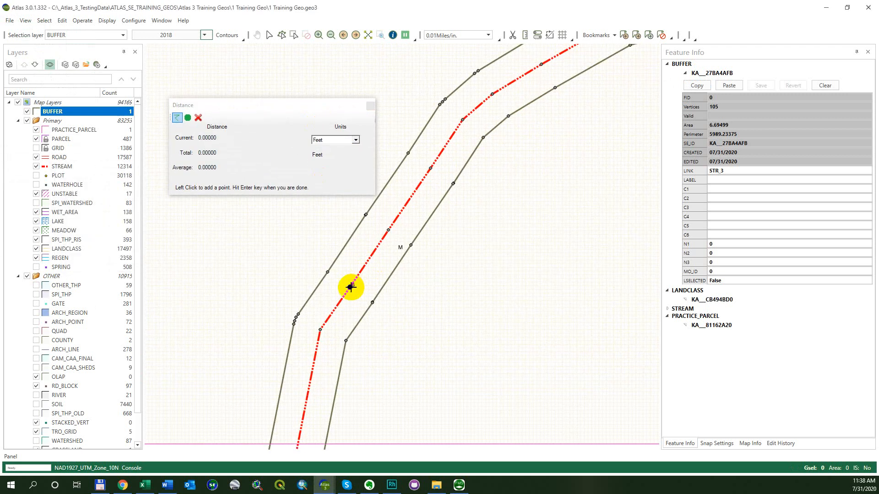
pyautogui.click(350, 287)
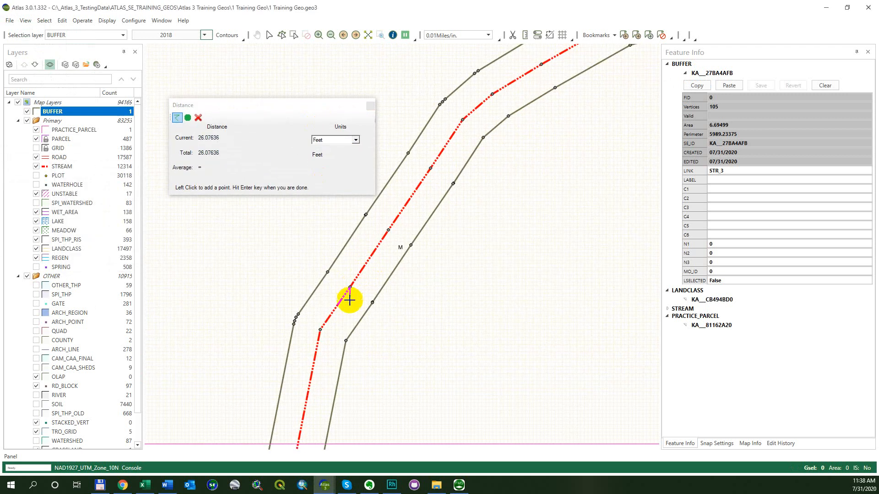
pyautogui.click(372, 302)
pyautogui.press('Return')
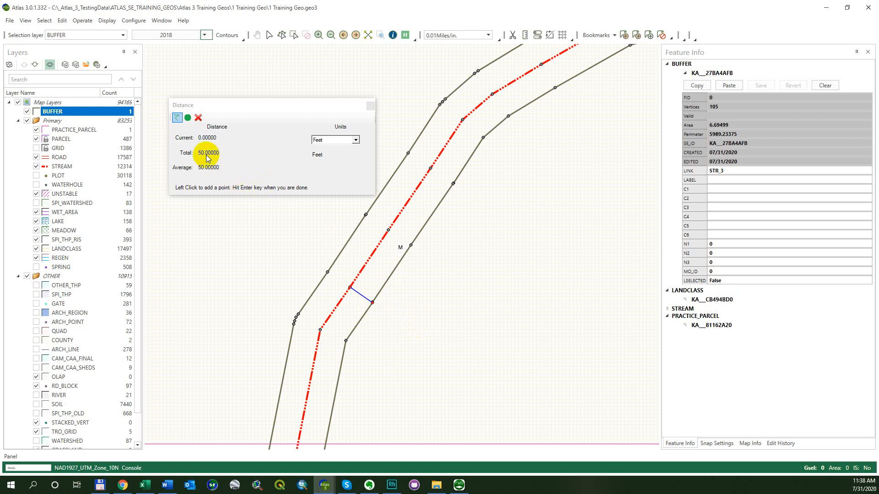
pyautogui.click(369, 105)
# Select the LANDCLASS polygon surrounding the stands, inspect its C1 attribute, and clear the selection
pyautogui.hotkey('alt', 's')
pyautogui.press('p')
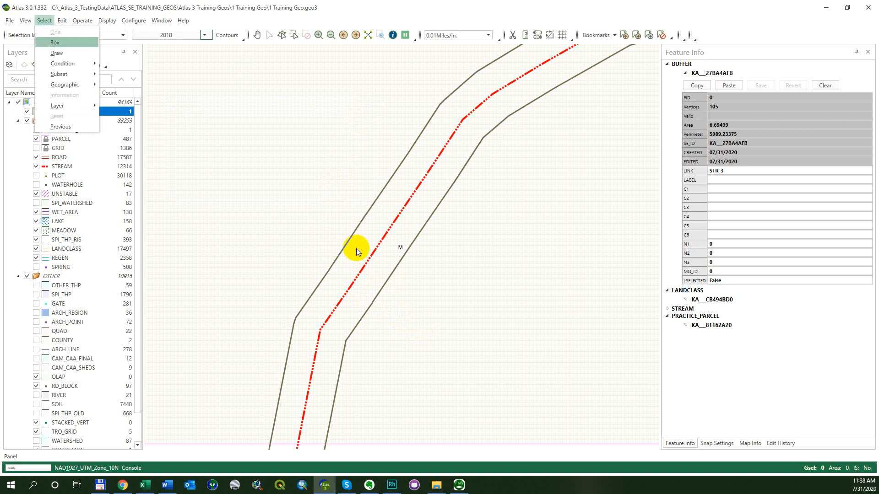
pyautogui.scroll(-1, 356, 248)
pyautogui.scroll(-2, 376, 186)
pyautogui.scroll(-1, 376, 186)
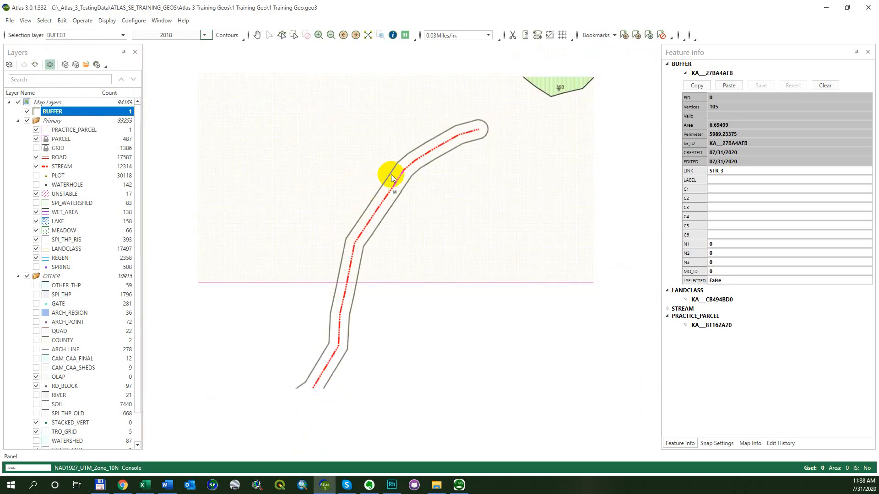
pyautogui.moveTo(434, 139); pyautogui.dragTo(391, 226)
pyautogui.scroll(-1, 390, 226)
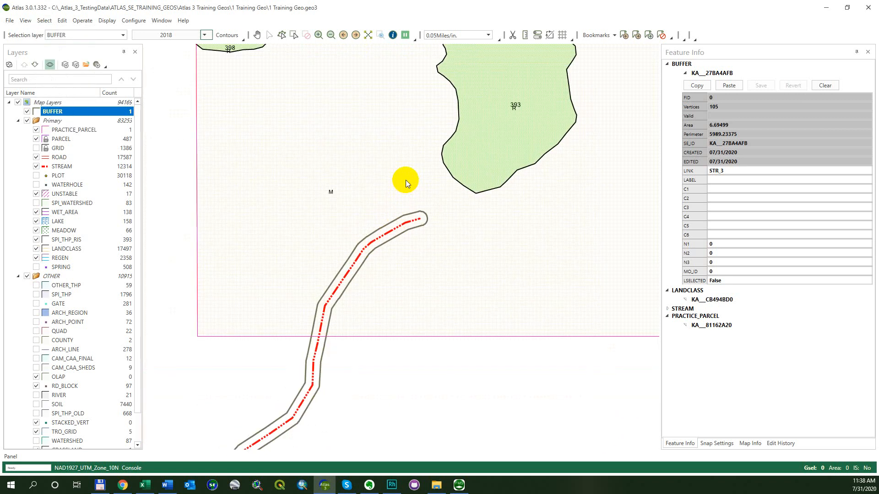
pyautogui.moveTo(406, 180); pyautogui.dragTo(394, 210)
pyautogui.rightClick(340, 232)
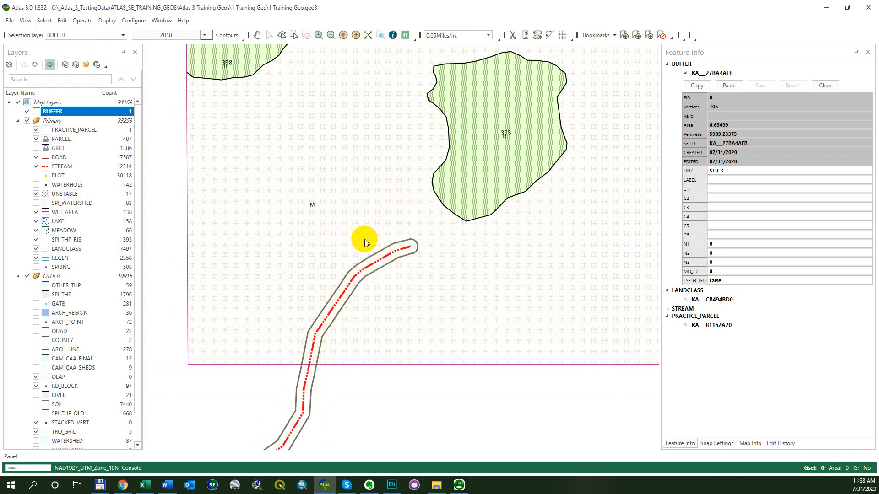
pyautogui.click(362, 243)
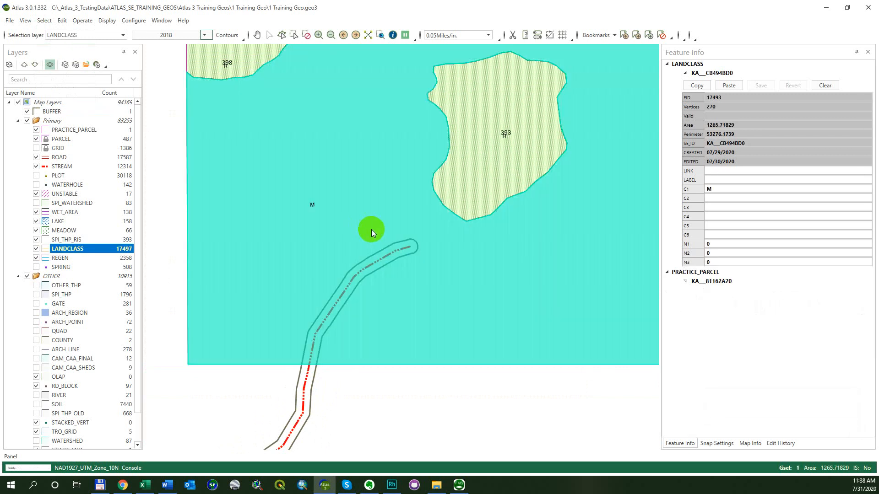
pyautogui.click(745, 189)
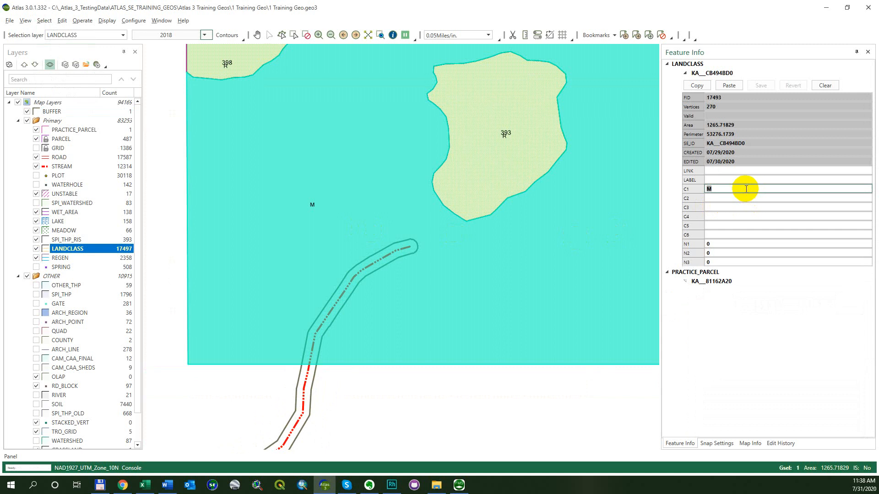
pyautogui.hotkey('alt', 's')
pyautogui.press('c')
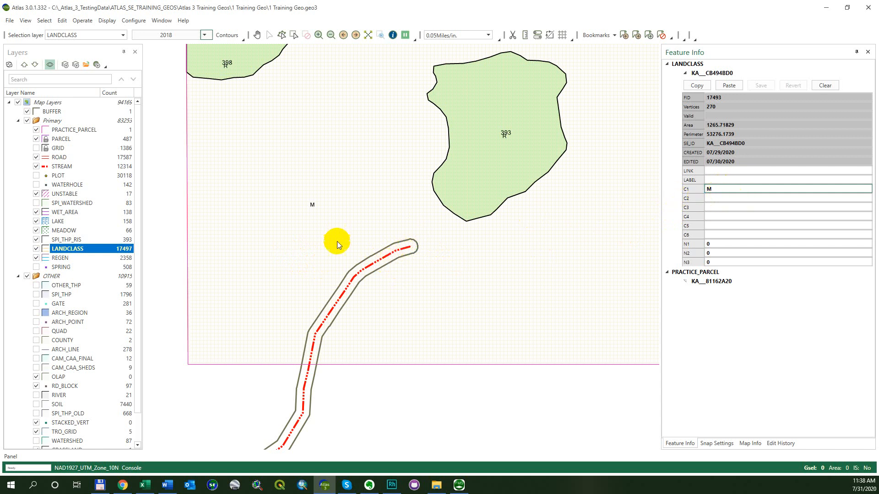
# Select the stream's polygon in the BUFFER layer and examine its vertices along the bends, straight edges and rounded end
pyautogui.click(330, 303)
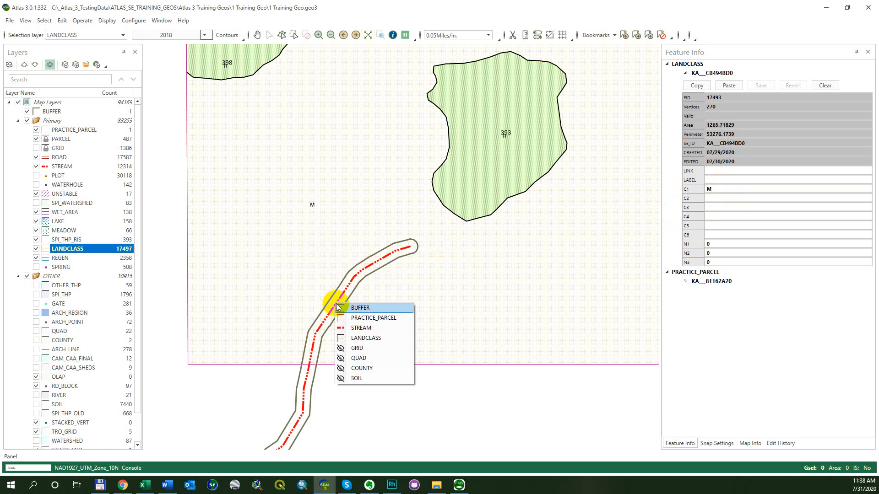
pyautogui.click(353, 311)
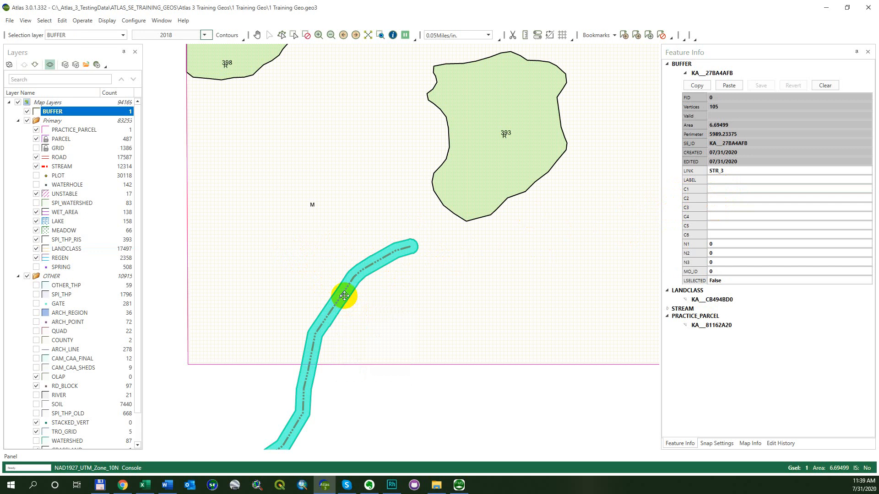
pyautogui.scroll(3, 310, 346)
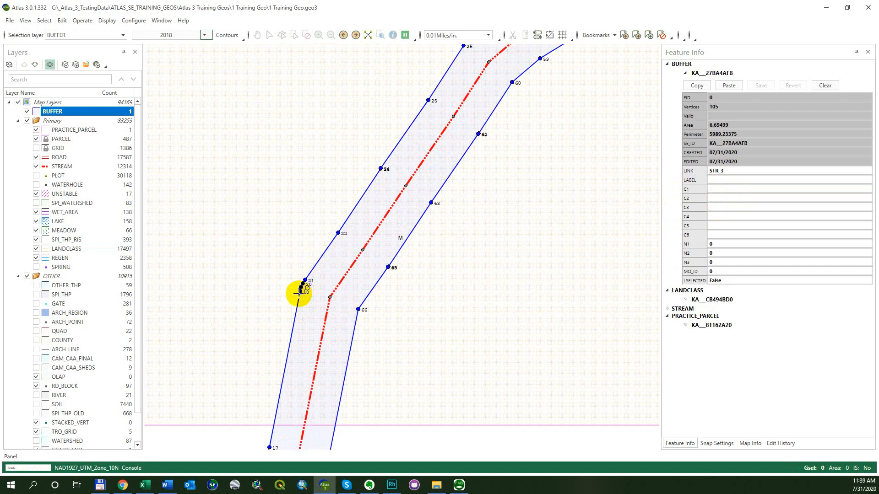
pyautogui.moveTo(500, 173); pyautogui.dragTo(372, 349)
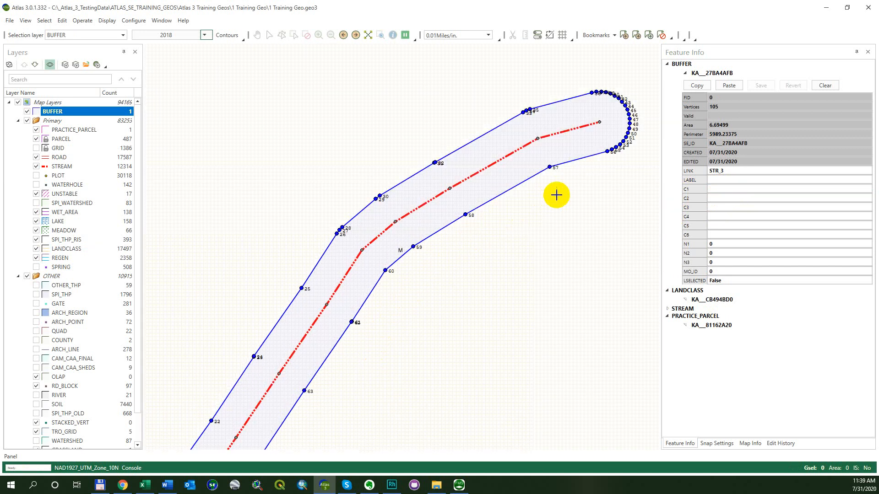
pyautogui.moveTo(556, 195); pyautogui.dragTo(335, 333)
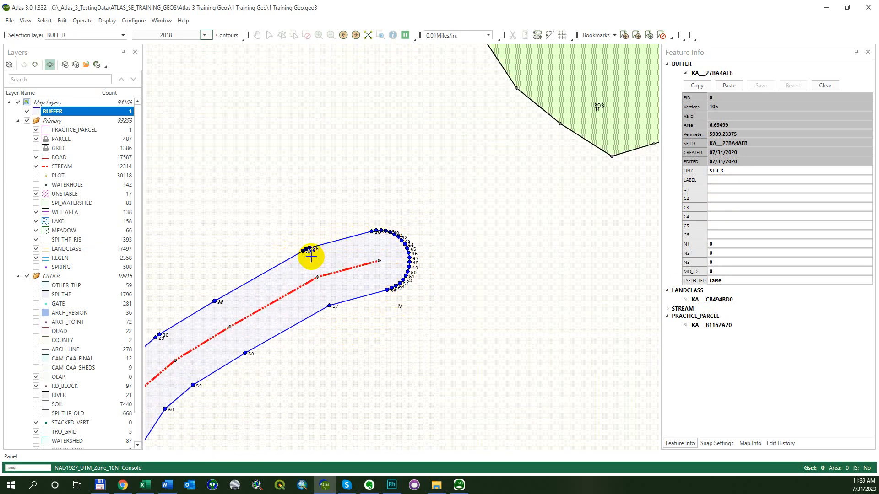
pyautogui.scroll(2, 304, 252)
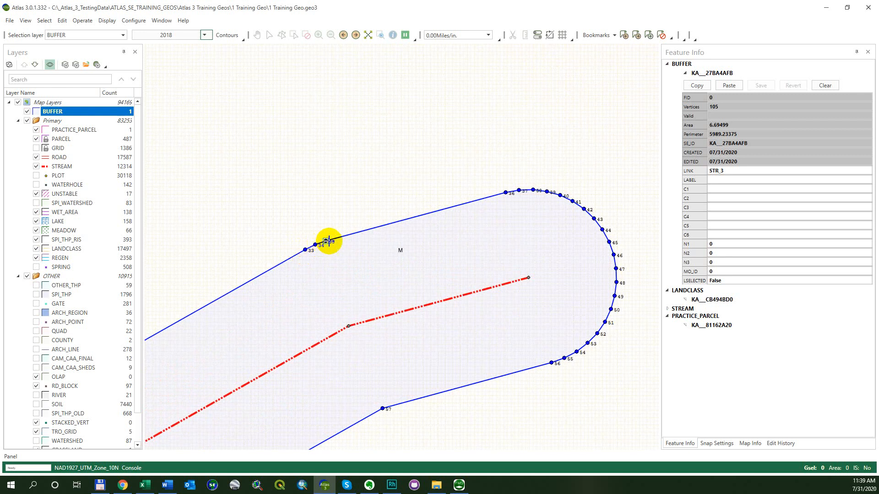
pyautogui.scroll(-3, 326, 246)
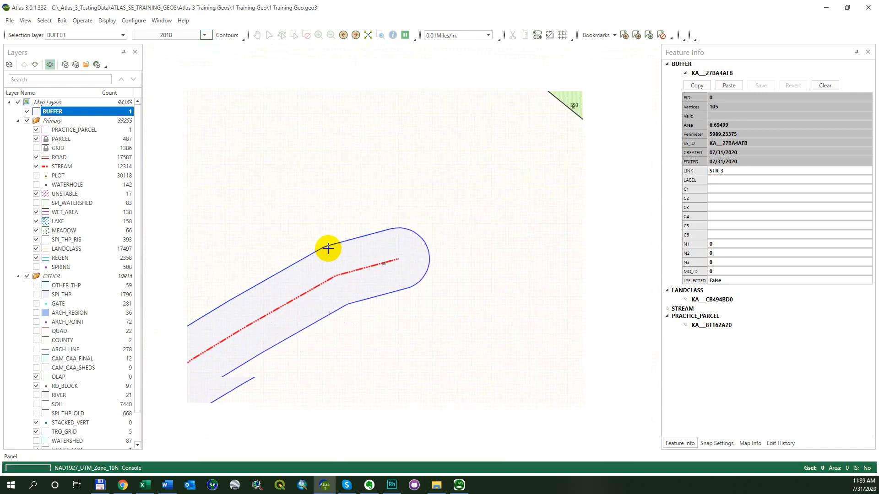
pyautogui.scroll(-1, 328, 249)
pyautogui.moveTo(315, 264); pyautogui.dragTo(361, 248)
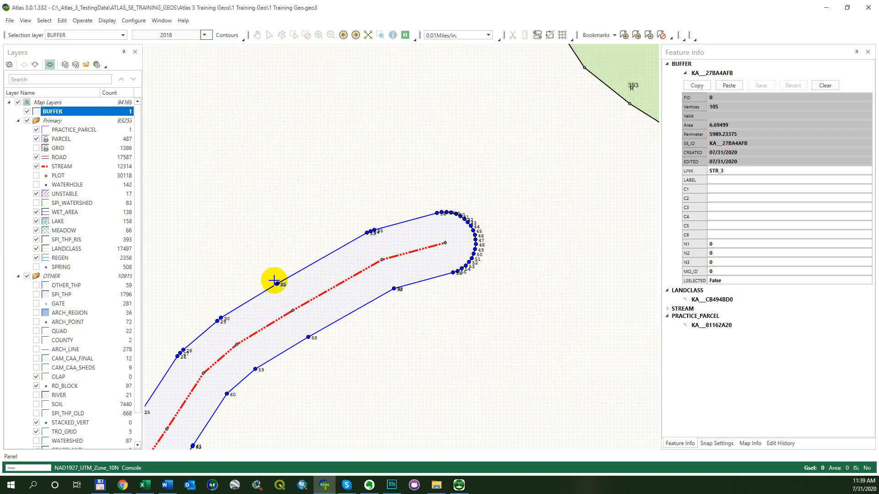
pyautogui.scroll(4, 274, 282)
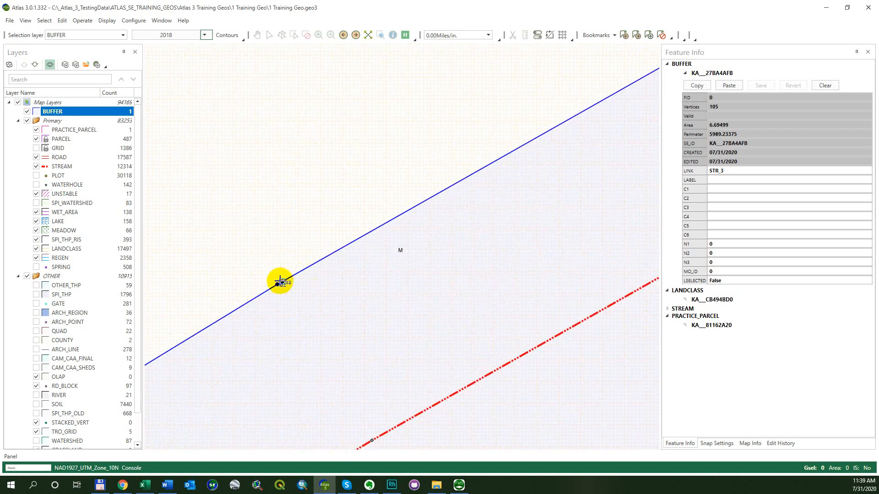
pyautogui.scroll(-4, 279, 281)
pyautogui.scroll(-3, 279, 282)
pyautogui.moveTo(257, 257); pyautogui.dragTo(406, 194)
pyautogui.scroll(-1, 406, 194)
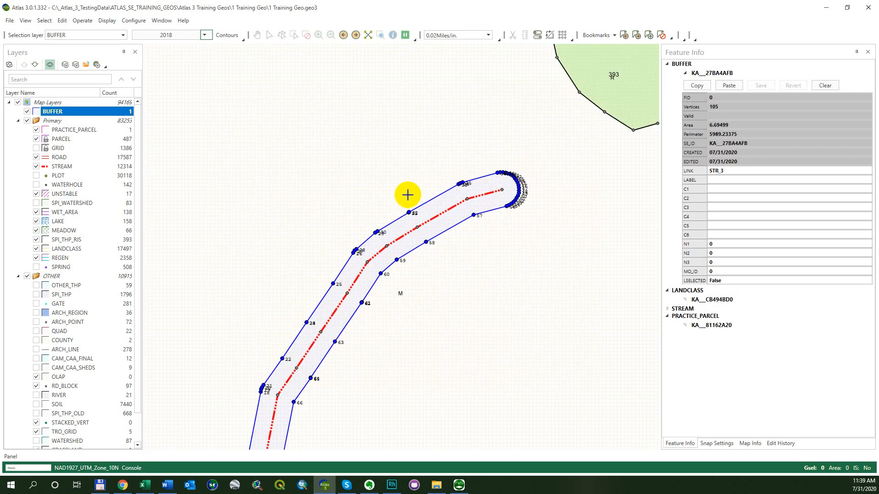
pyautogui.scroll(-1, 408, 194)
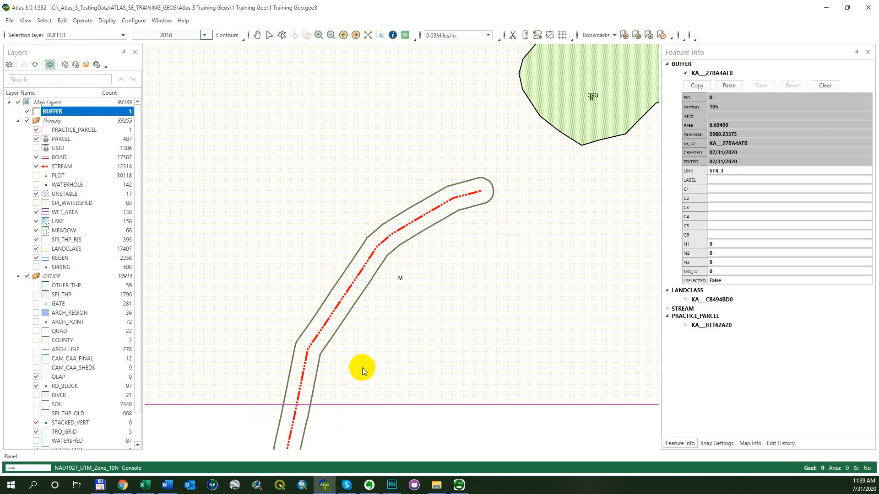
pyautogui.rightClick(497, 105)
pyautogui.click(506, 120)
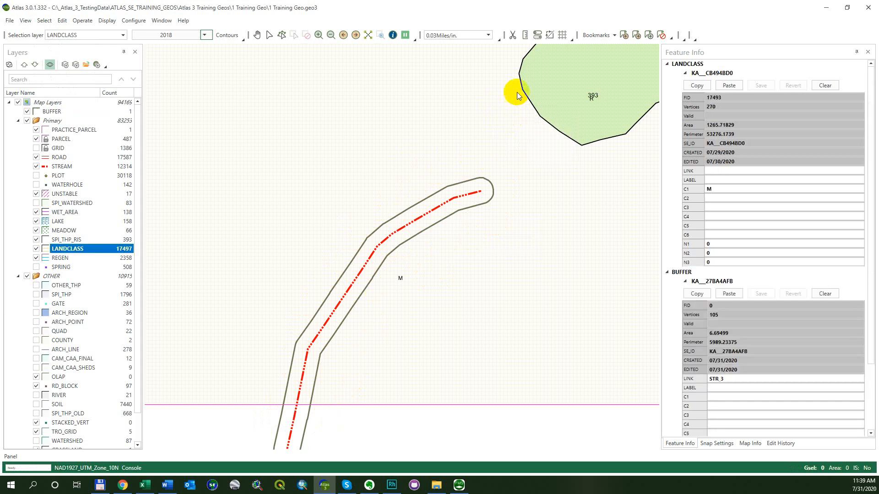
pyautogui.click(513, 35)
pyautogui.click(280, 424)
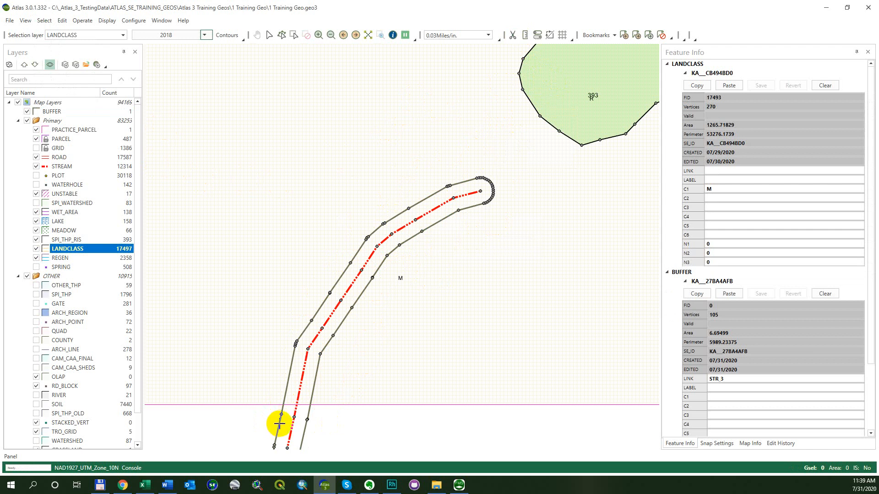
pyautogui.click(309, 320)
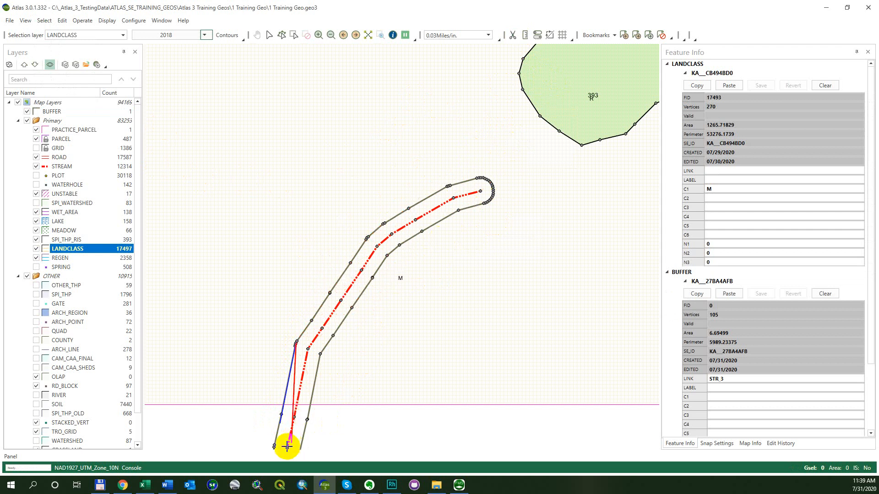
pyautogui.press('Escape')
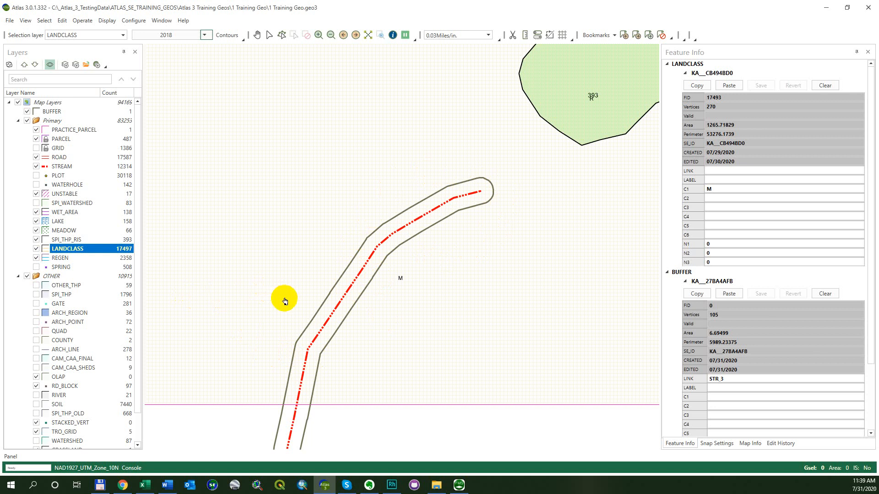
# Select the stream's buffer polygon and use Split Overlay to split the LANDCLASS features with it, sending the resulting features to LANDCLASS
pyautogui.click(402, 275)
pyautogui.click(381, 252)
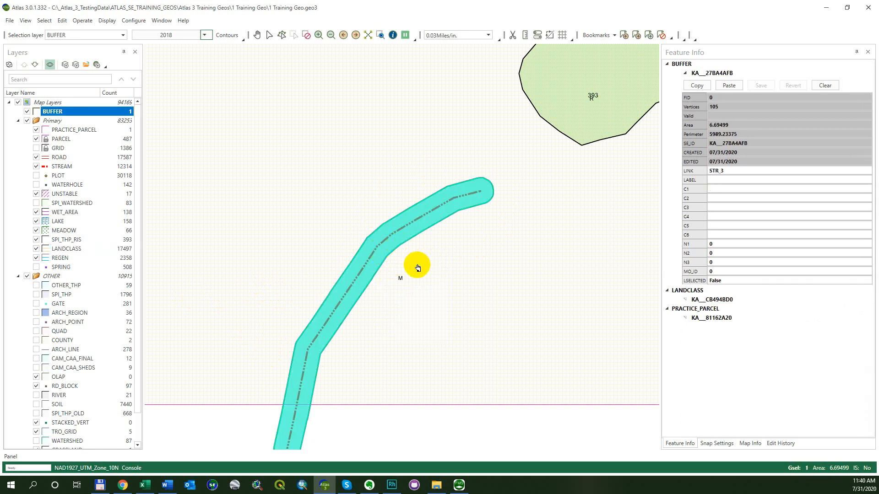
pyautogui.press('alt')
pyautogui.press('e')
pyautogui.press('g')
pyautogui.press('s')
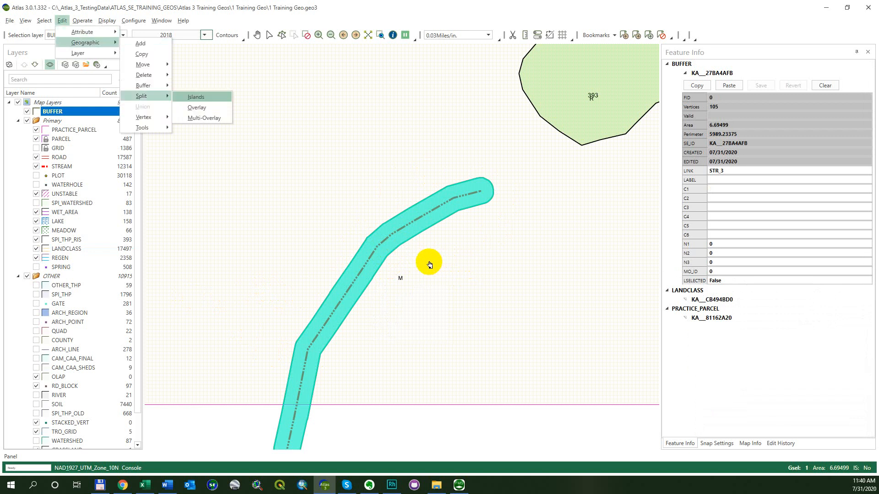
pyautogui.press('o')
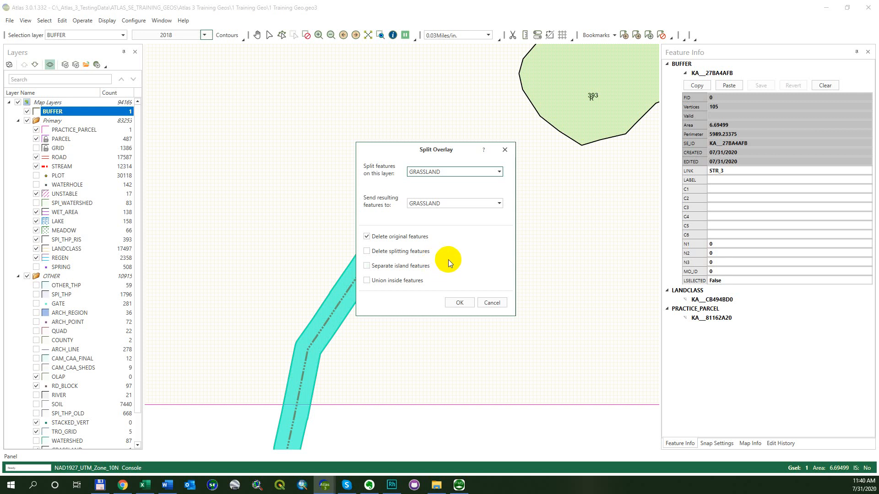
pyautogui.click(505, 175)
pyautogui.click(491, 201)
pyautogui.click(458, 302)
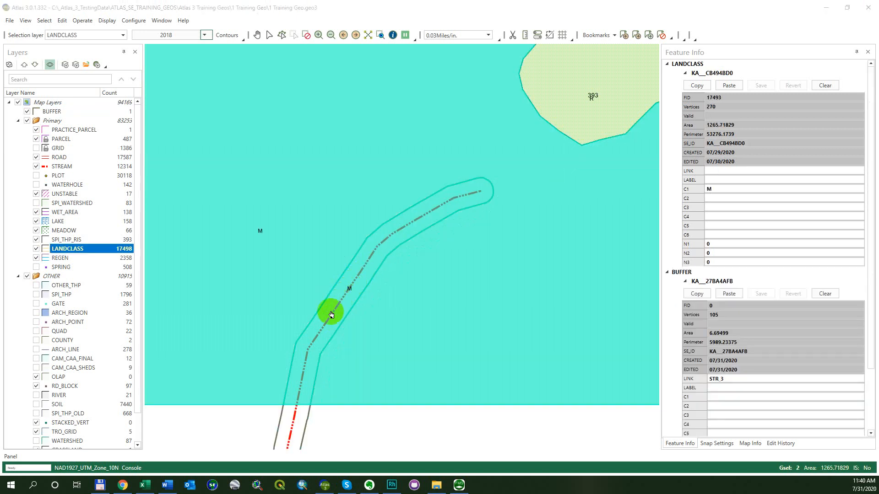
# Select the new stream strip polygon in LANDCLASS, clear the selection, and hide the BUFFER layer
pyautogui.rightClick(325, 326)
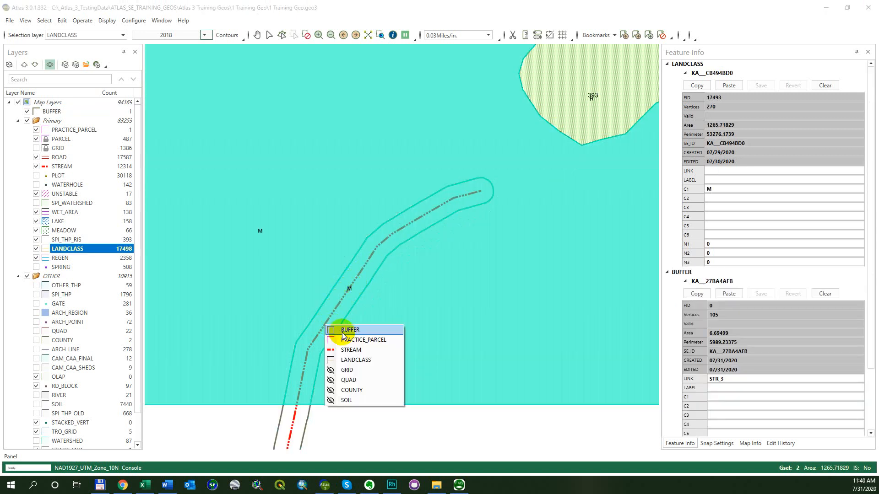
pyautogui.click(350, 360)
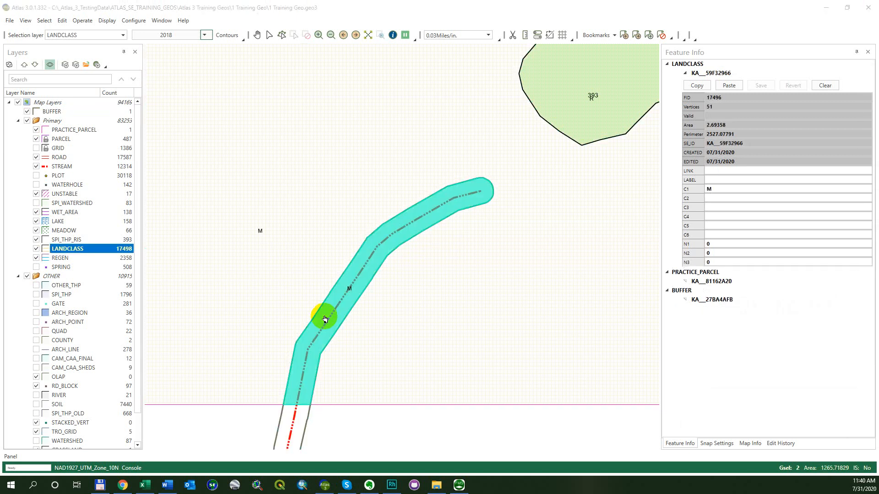
pyautogui.hotkey('alt', 's')
pyautogui.press('c')
pyautogui.rightClick(324, 317)
pyautogui.click(345, 322)
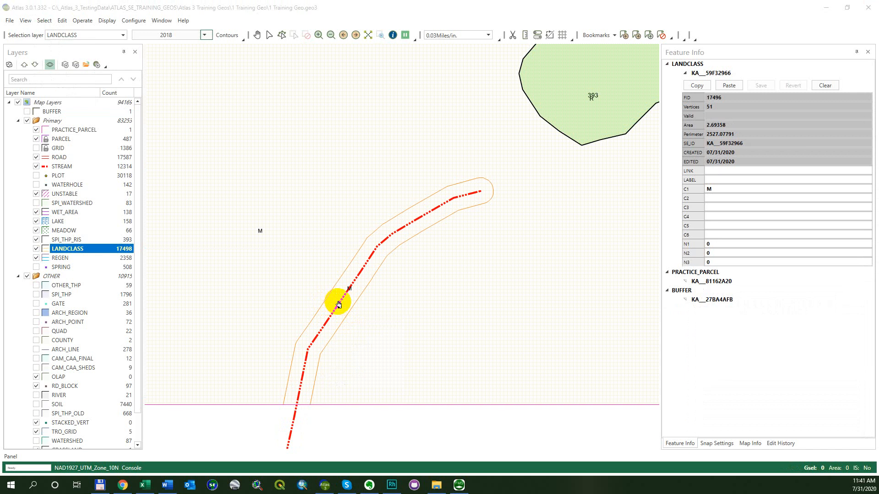
# Select the stream strip and the surrounding polygon in LANDCLASS in turn to view their feature information
pyautogui.rightClick(338, 303)
pyautogui.click(366, 327)
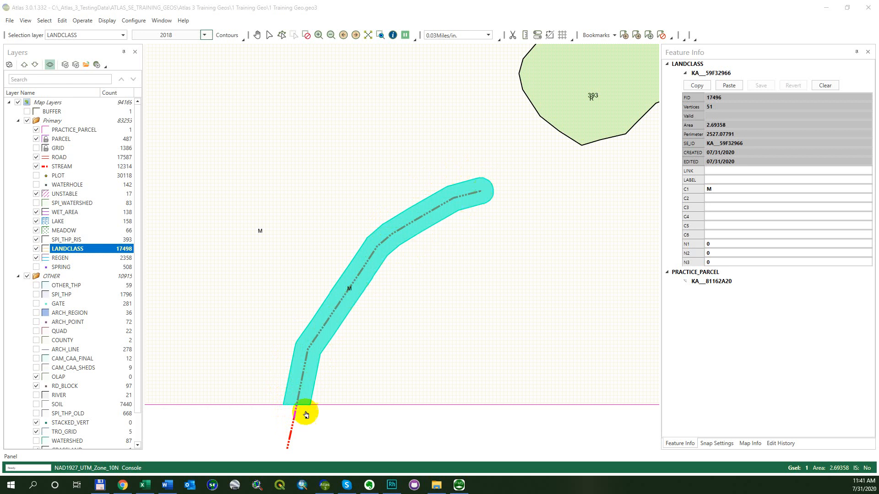
pyautogui.click(278, 306)
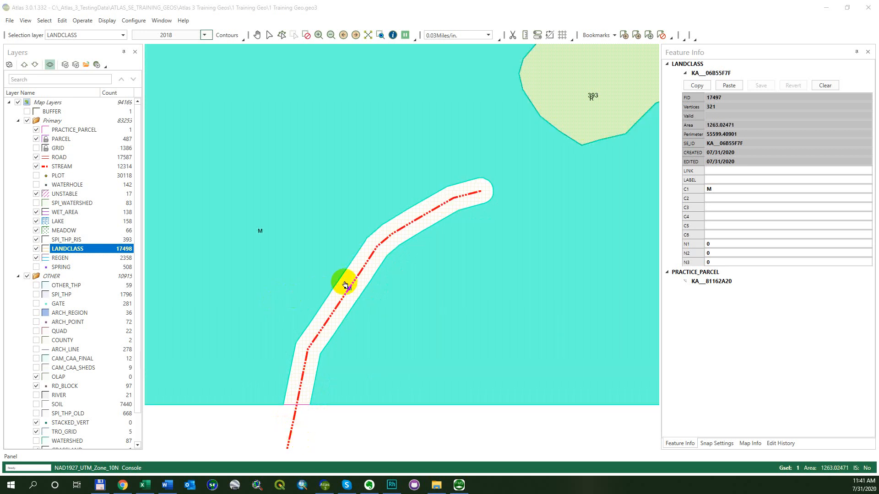
# Show the vertices of the LANDCLASS stream strip and examine them along its bends and its cut end at the parcel boundary
pyautogui.doubleClick(365, 265)
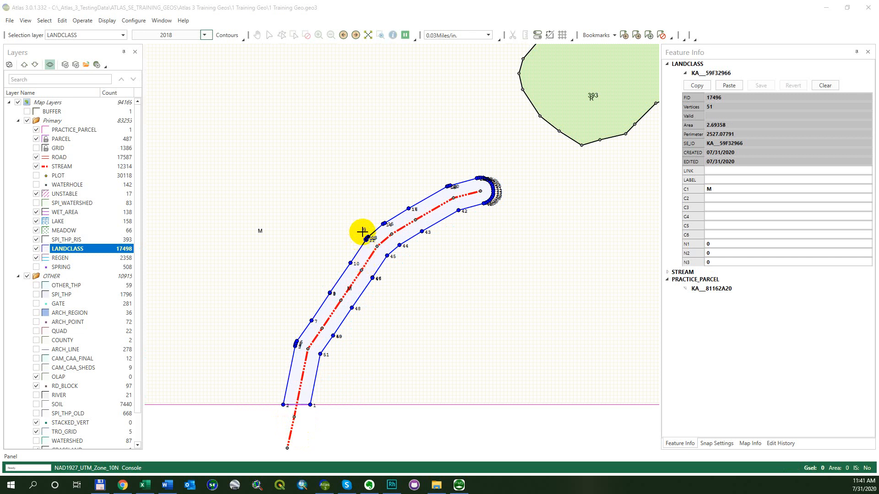
pyautogui.scroll(5, 316, 328)
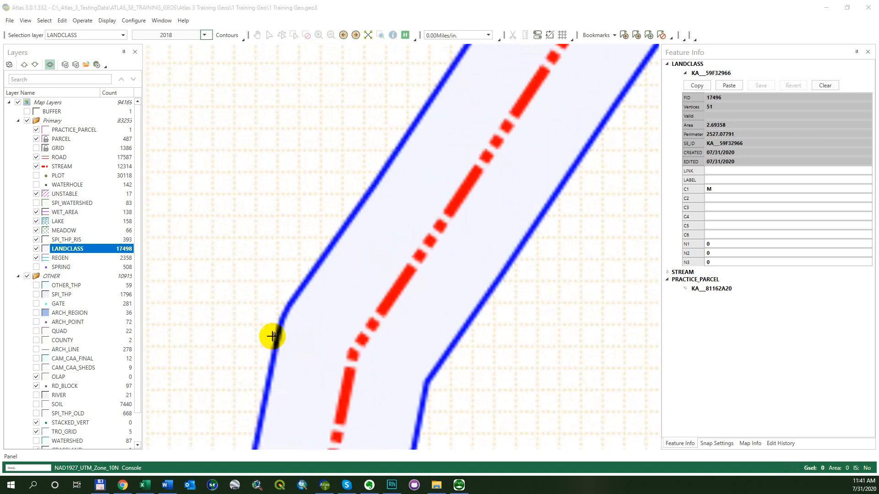
pyautogui.scroll(-3, 398, 235)
pyautogui.scroll(-2, 392, 164)
pyautogui.moveTo(393, 107); pyautogui.dragTo(372, 150)
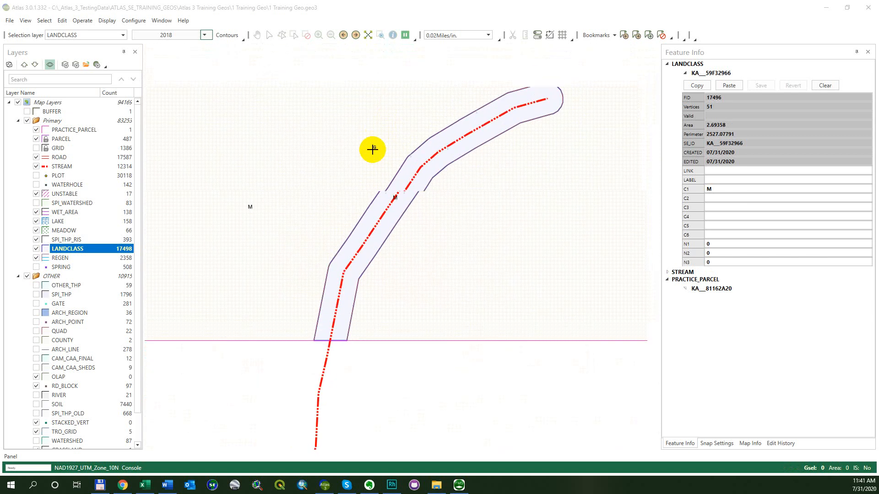
pyautogui.moveTo(390, 119); pyautogui.dragTo(372, 148)
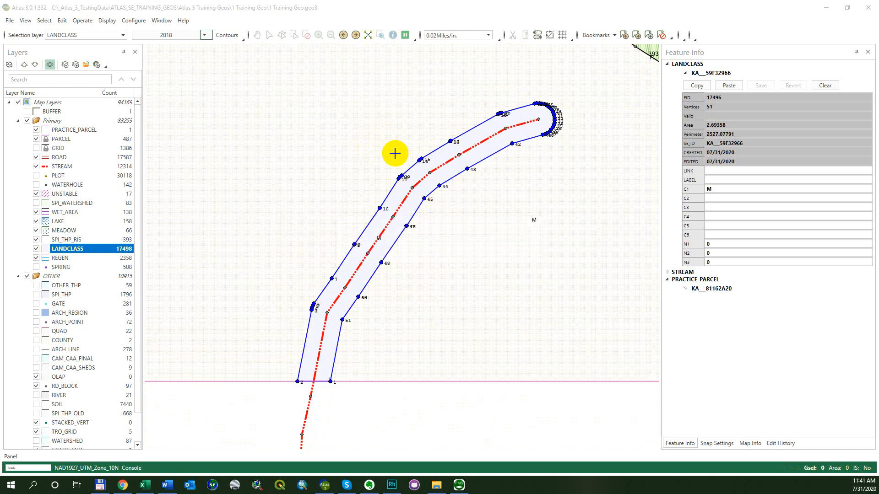
pyautogui.doubleClick(119, 249)
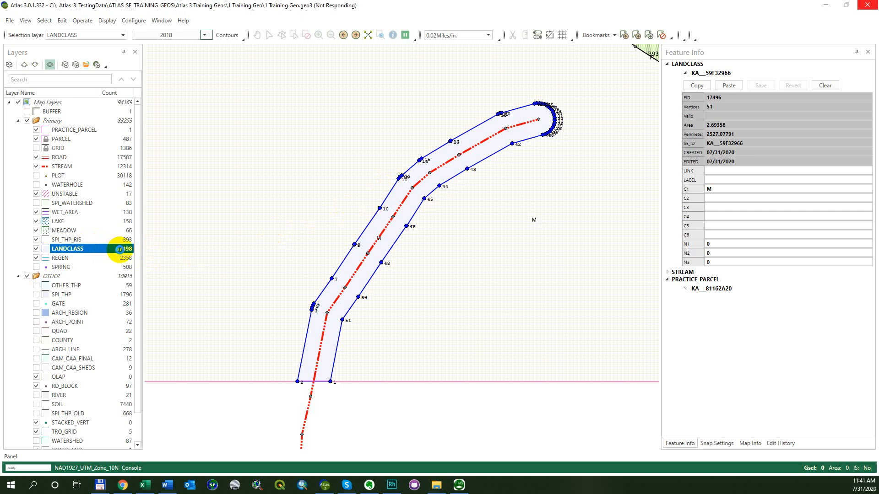
pyautogui.click(298, 211)
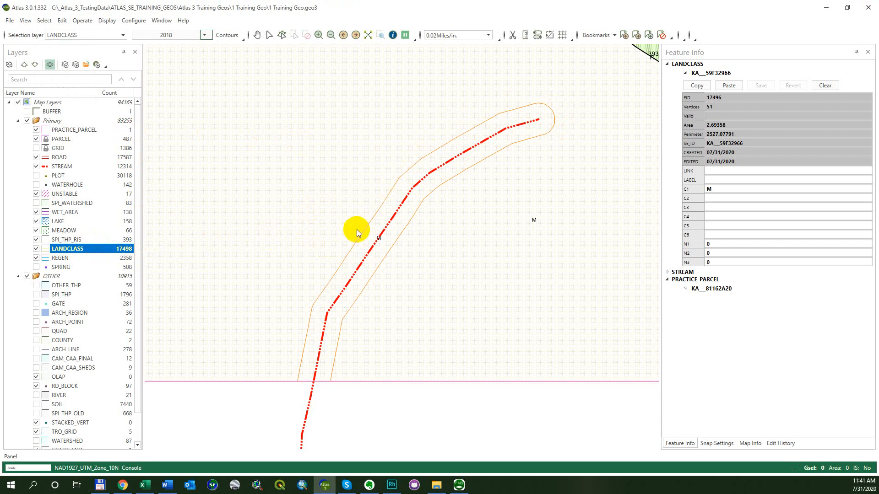
# Union the stream strip and the surrounding polygon into LANDCLASS using the First fill method, deleting the original features
pyautogui.rightClick(339, 219)
pyautogui.click(333, 222)
pyautogui.click(342, 216)
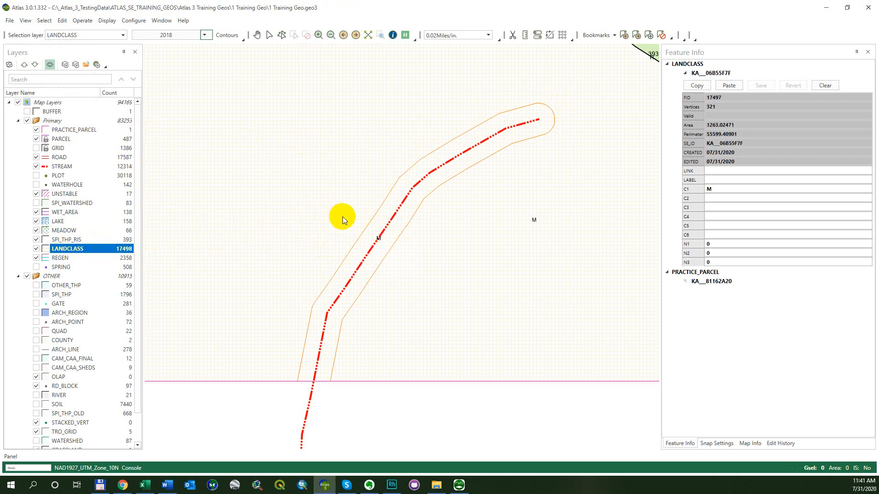
pyautogui.keyDown('shift'); pyautogui.click(380, 239); pyautogui.keyUp('shift')
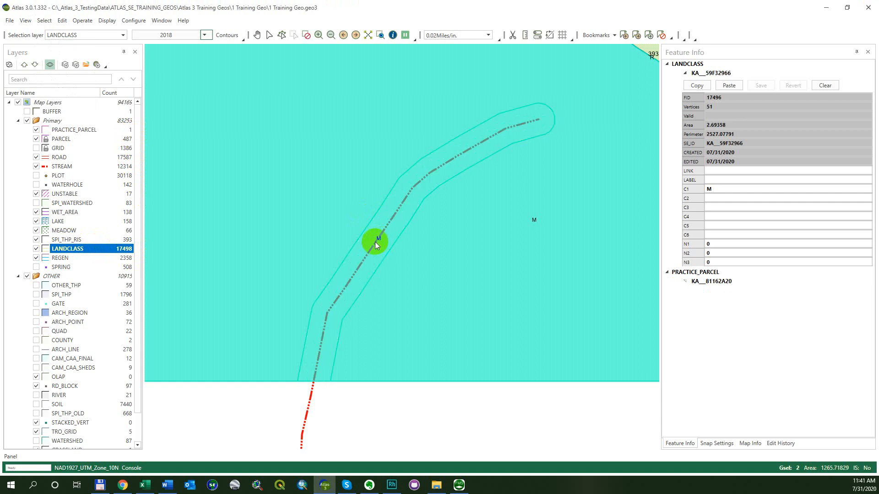
pyautogui.hotkey('alt', 'e')
pyautogui.press('u')
pyautogui.click(459, 279)
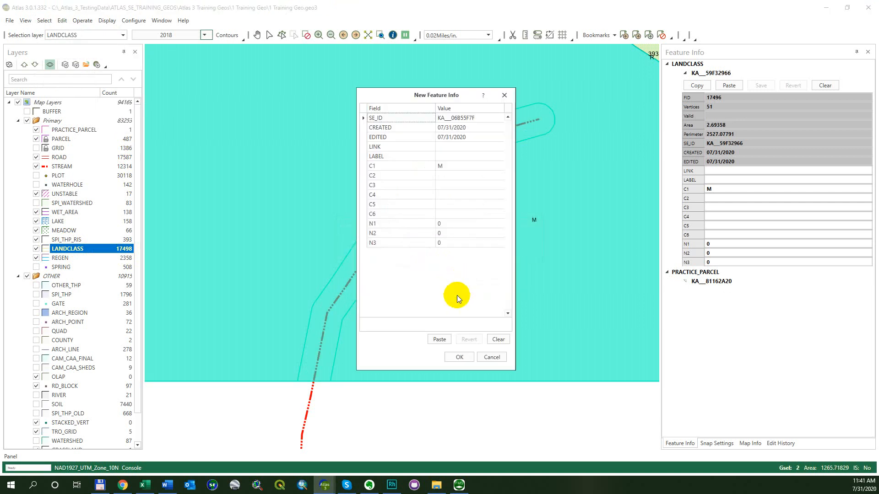
pyautogui.click(451, 356)
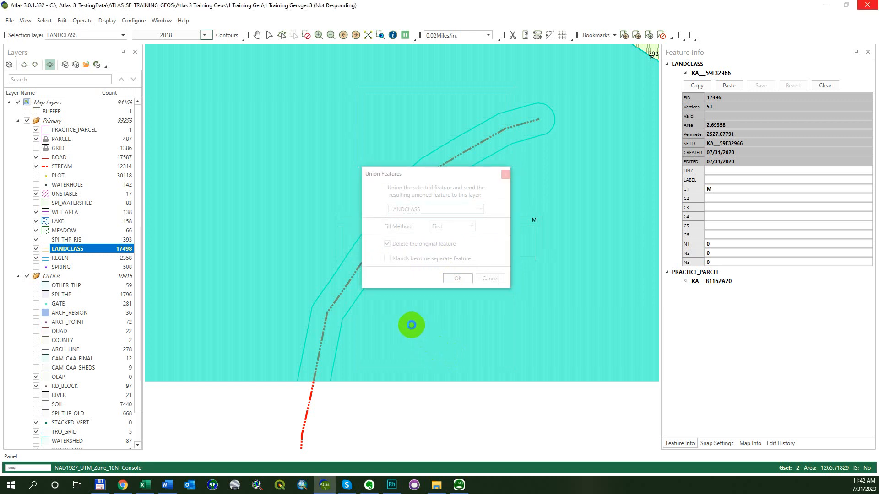
pyautogui.rightClick(390, 326)
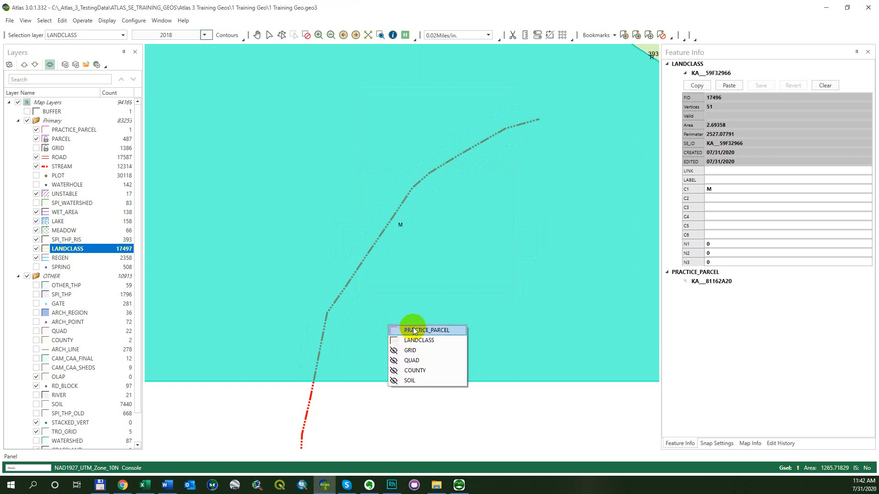
pyautogui.click(419, 333)
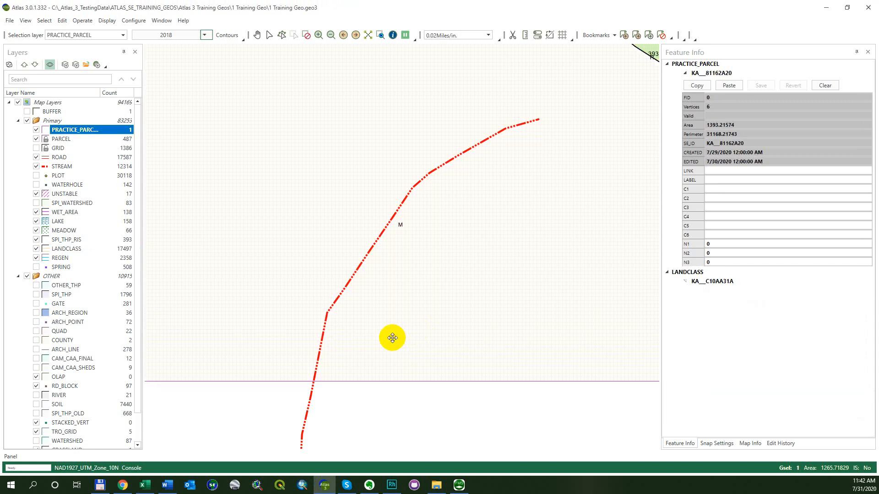
pyautogui.click(358, 336)
pyautogui.rightClick(358, 336)
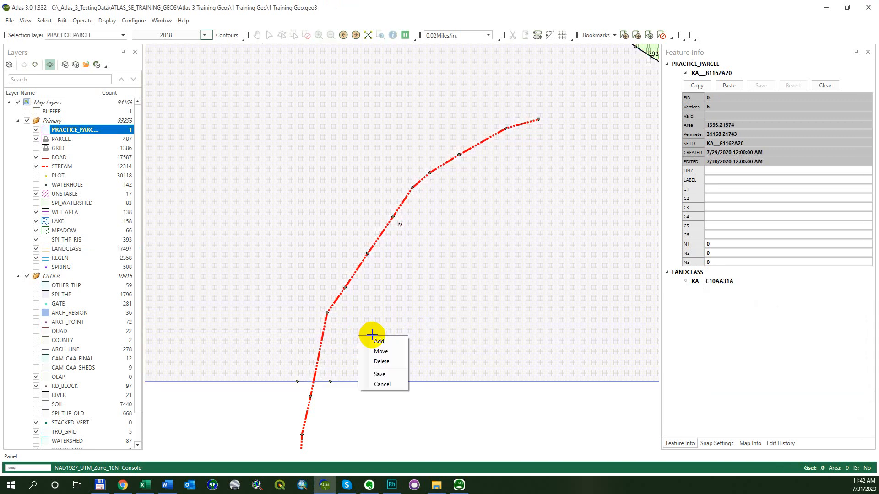
pyautogui.click(380, 374)
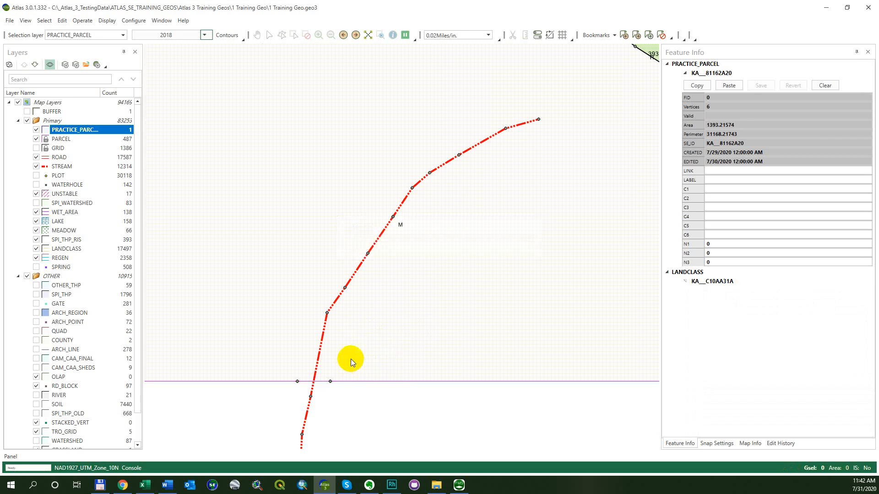
# Delete the two leftover LANDCLASS vertices on the parcel boundary on either side of the stream, and save the vertex edit
pyautogui.rightClick(350, 350)
pyautogui.click(357, 365)
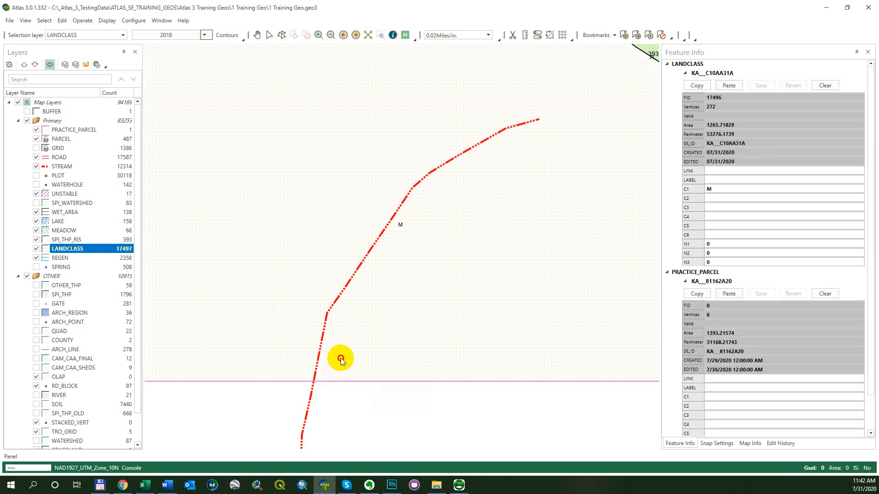
pyautogui.click(341, 359)
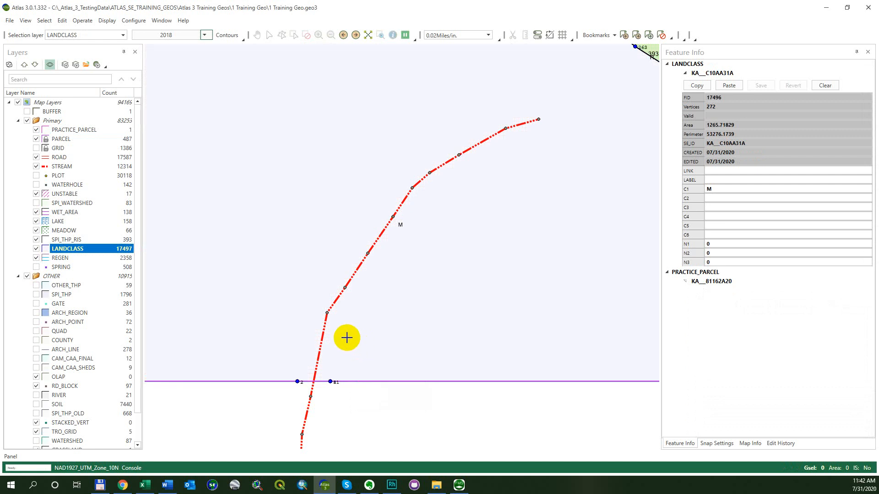
pyautogui.rightClick(336, 366)
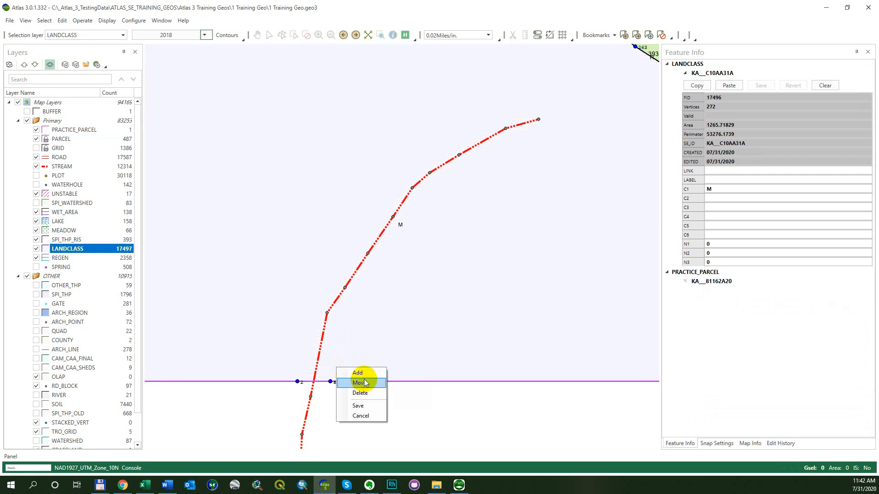
pyautogui.click(365, 395)
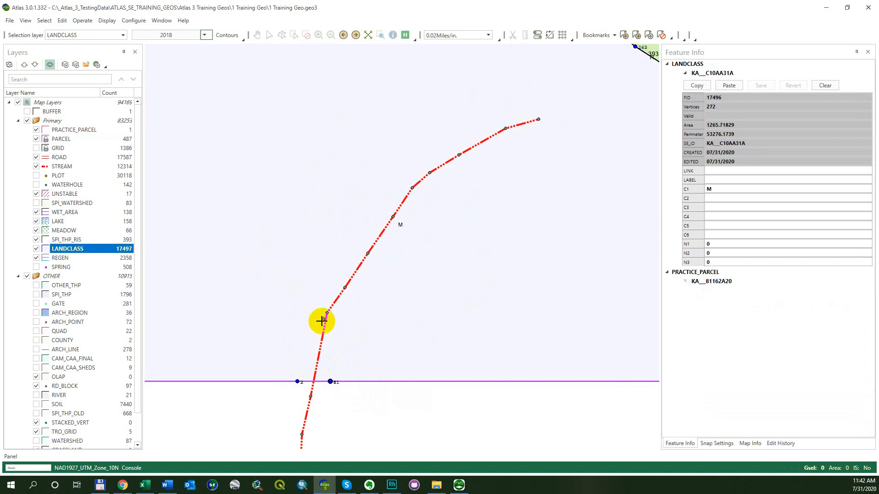
pyautogui.click(330, 381)
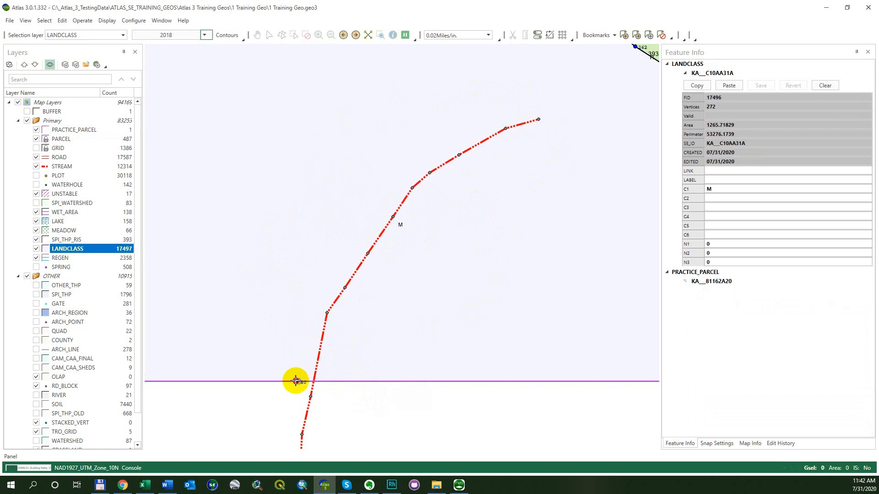
pyautogui.rightClick(284, 257)
pyautogui.press('s')
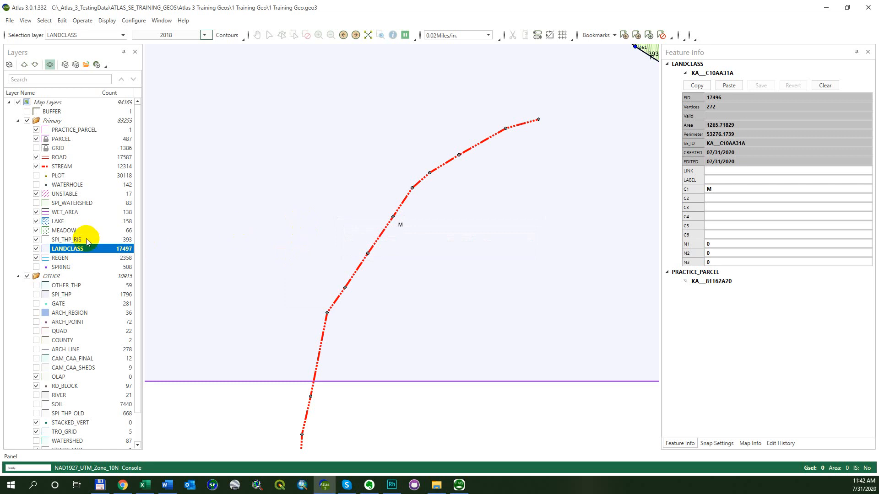
# Turn the hidden BUFFER layer back on and make it the selection layer
pyautogui.click(358, 263)
pyautogui.rightClick(358, 262)
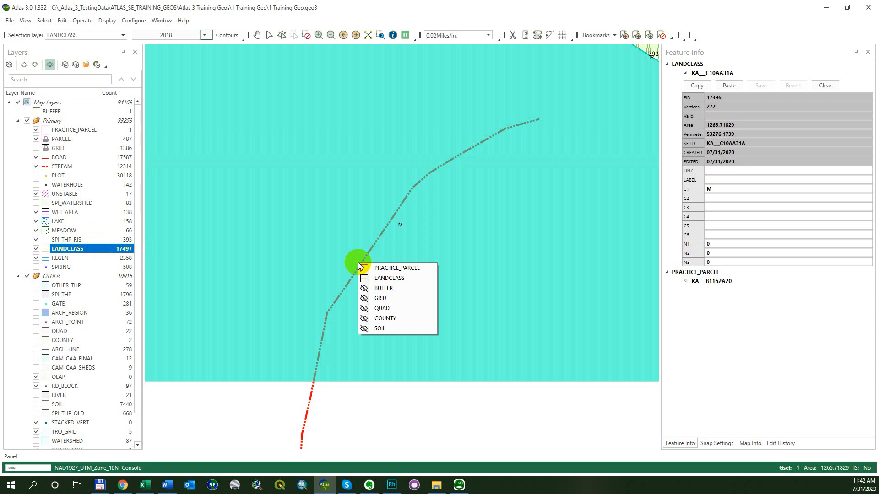
pyautogui.click(386, 289)
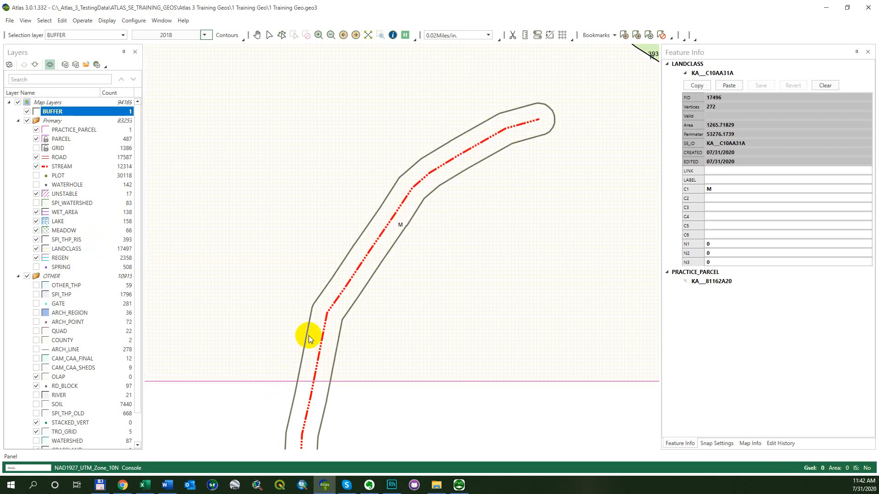
pyautogui.rightClick(356, 296)
pyautogui.click(358, 298)
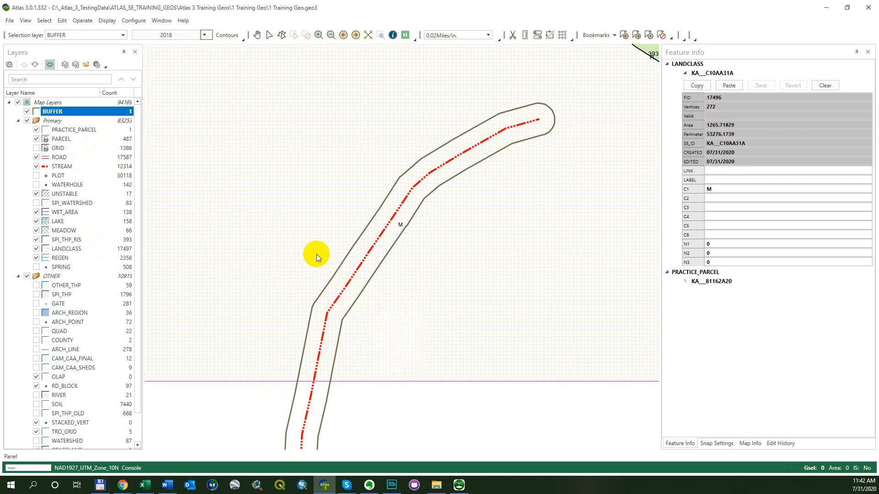
# Create a new layer named E_line with the Line layer type
pyautogui.press('alt')
pyautogui.press('e')
pyautogui.press('l')
pyautogui.write('n')
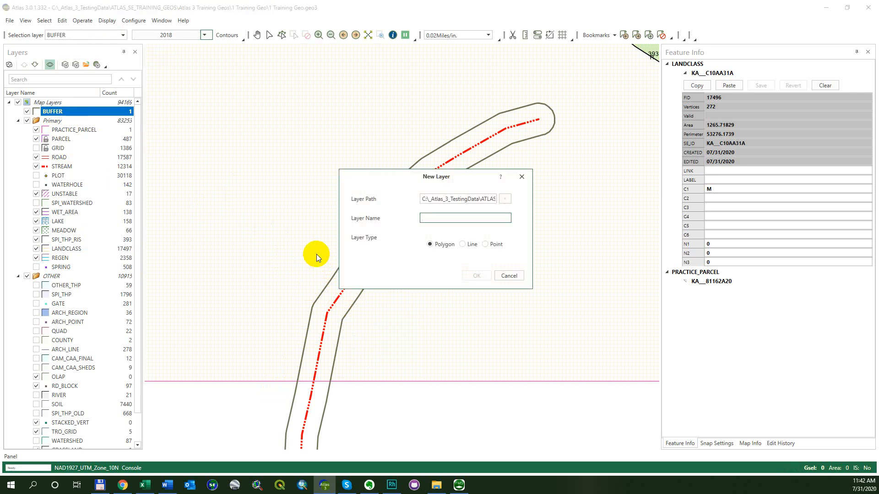
pyautogui.write('e-line')
pyautogui.press('BackSpace')
pyautogui.press('BackSpace')
pyautogui.press('BackSpace')
pyautogui.press('BackSpace')
pyautogui.press('BackSpace')
pyautogui.press('BackSpace')
pyautogui.write('E_line')
pyautogui.click(463, 245)
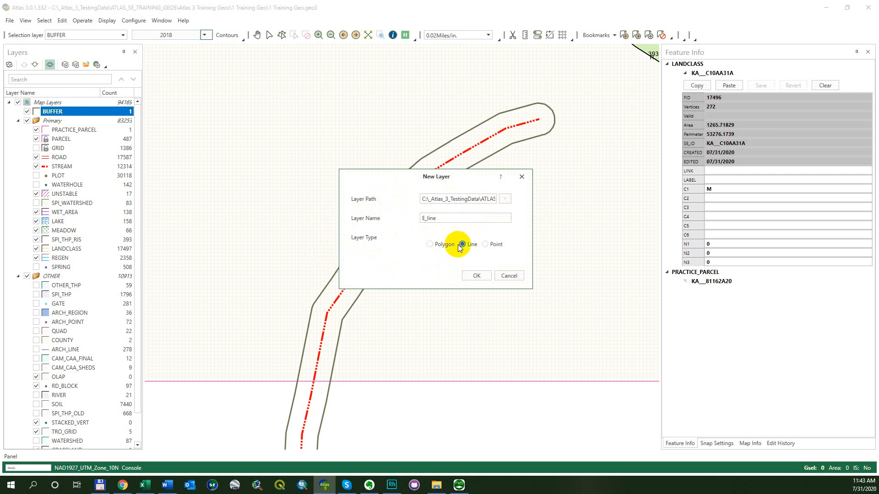
pyautogui.click(474, 276)
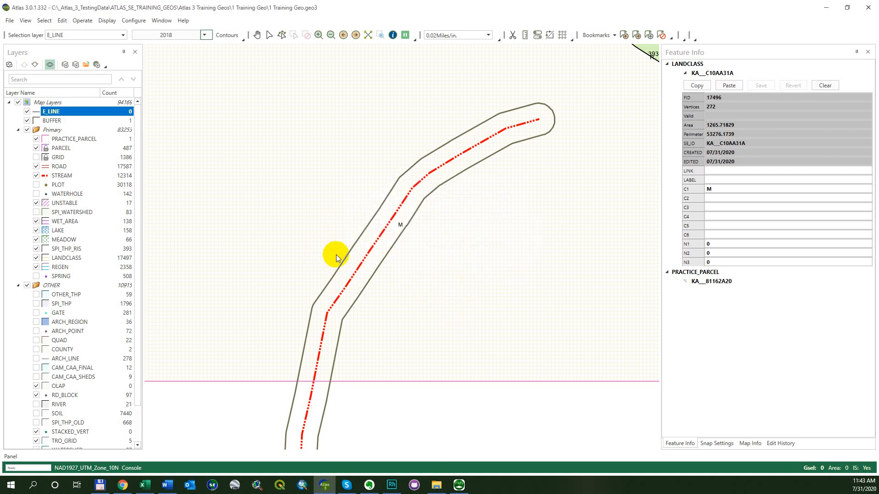
# Start a new feature in the E_LINE layer, leaving its editable attributes blank
pyautogui.moveTo(301, 246); pyautogui.dragTo(306, 254)
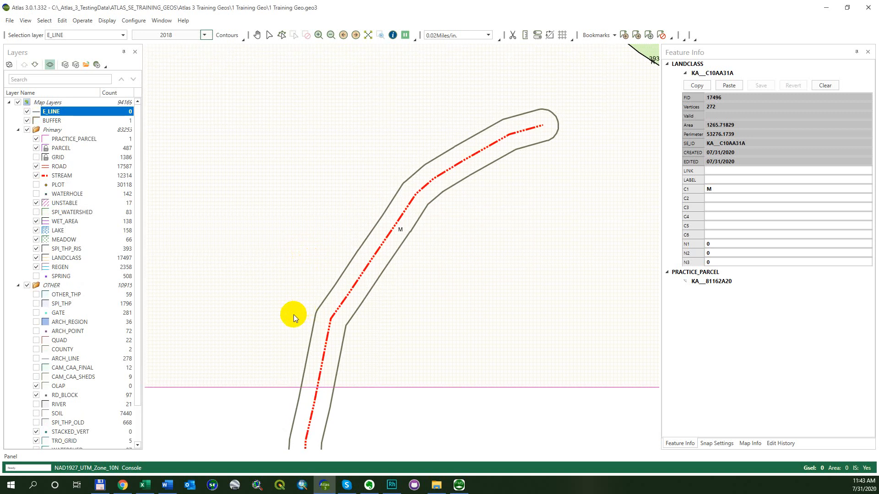
pyautogui.hotkey('alt', 'e')
pyautogui.click(87, 111)
pyautogui.hotkey('alt', 'e')
pyautogui.press('g')
pyautogui.press('Return')
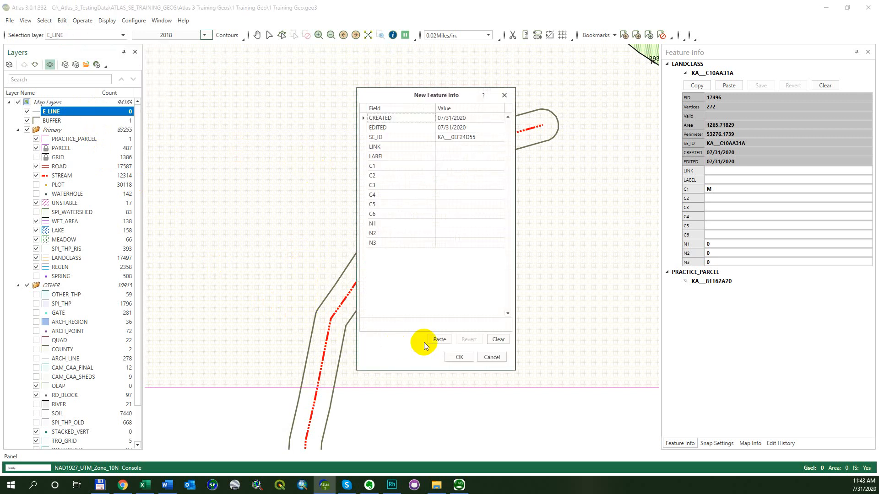
pyautogui.click(458, 357)
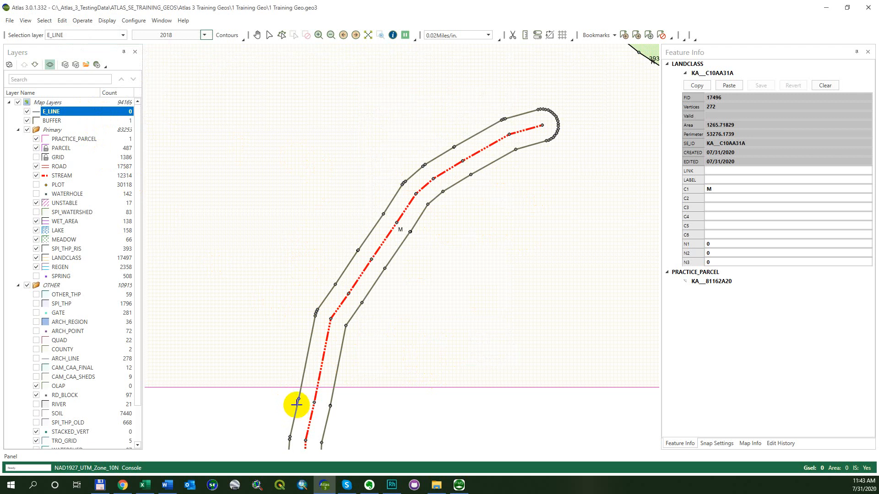
# Begin the E_LINE feature at the buffer's western edge vertex just south of the parcel boundary and trace it north to the first bend
pyautogui.scroll(2, 296, 404)
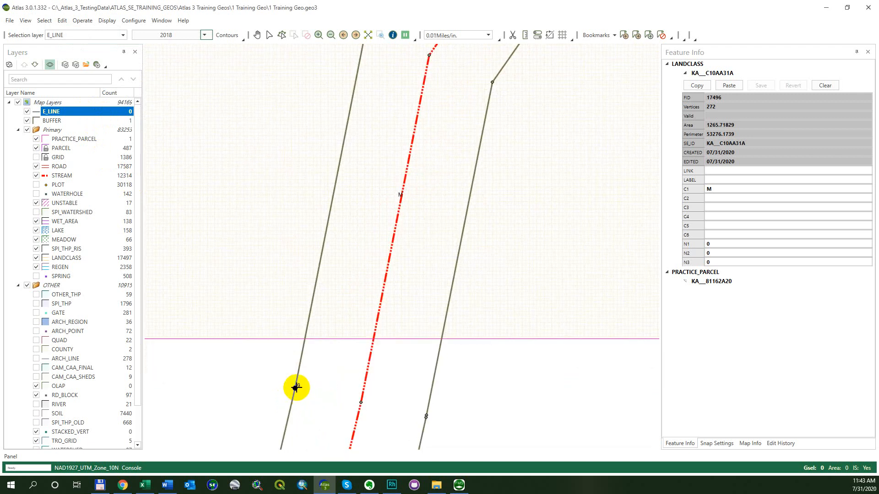
pyautogui.click(306, 386)
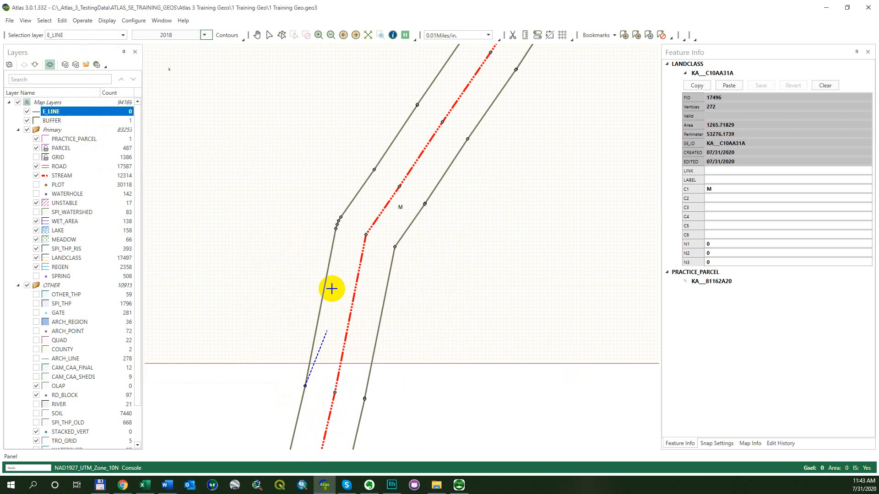
pyautogui.click(338, 220)
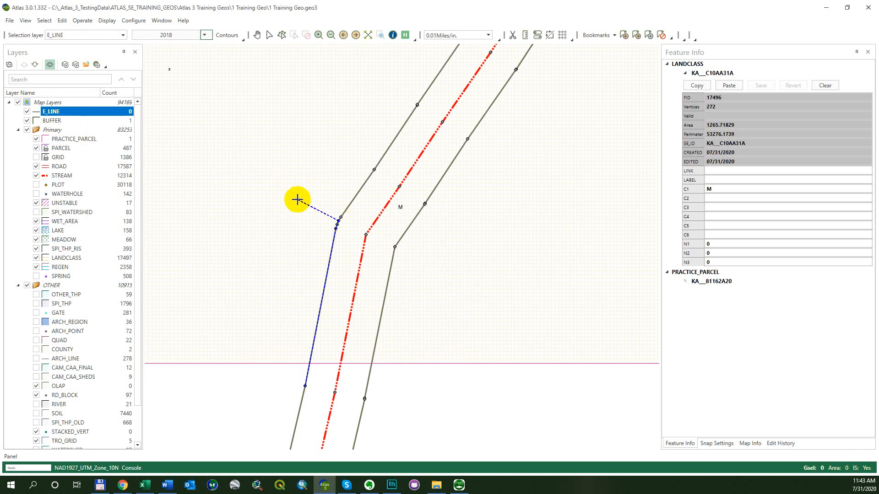
pyautogui.scroll(2, 279, 230)
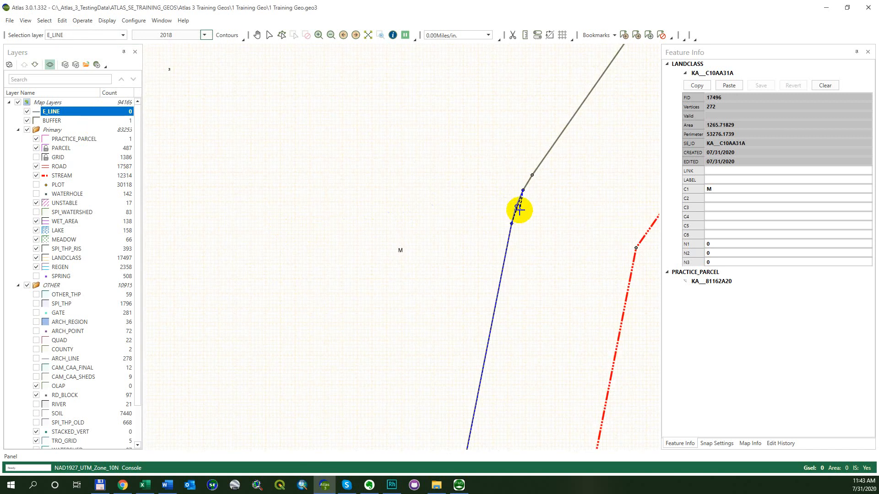
pyautogui.click(527, 190)
# Continue the line along the buffer's northwestern edge, snapping to its vertices from the first bend through the second bend
pyautogui.moveTo(552, 83); pyautogui.dragTo(342, 176)
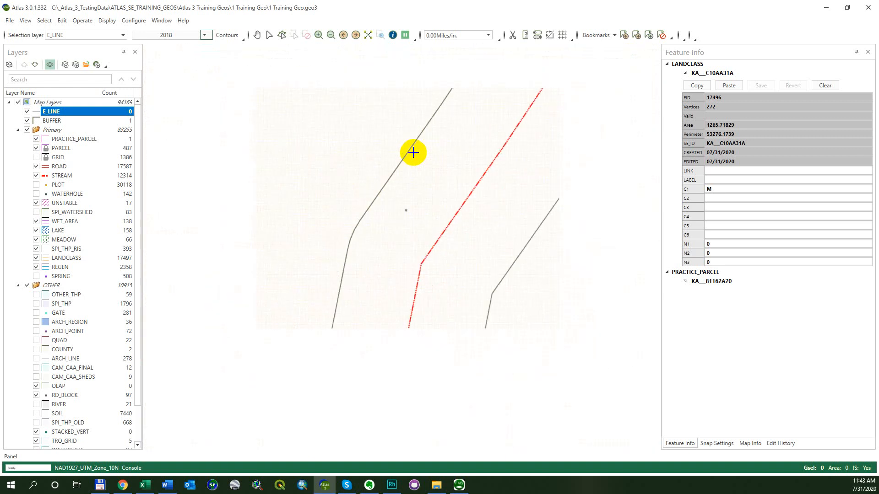
pyautogui.scroll(-2, 405, 145)
pyautogui.moveTo(479, 95); pyautogui.dragTo(350, 260)
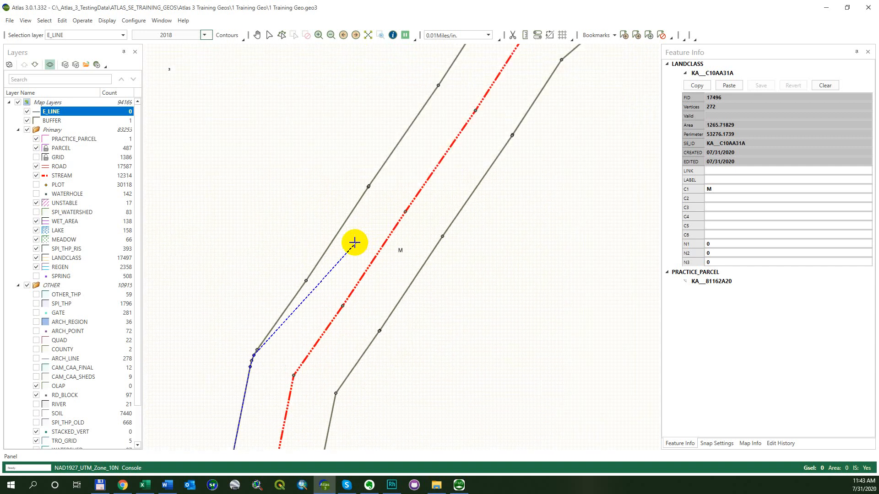
pyautogui.click(307, 279)
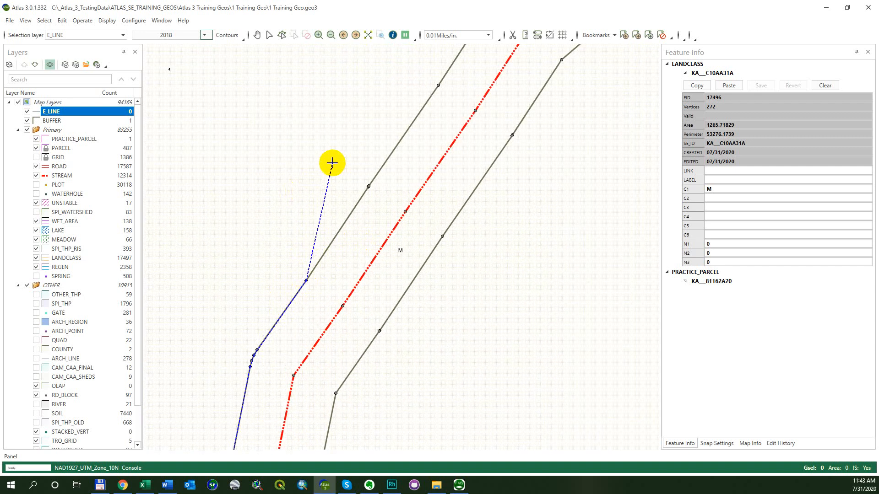
pyautogui.moveTo(421, 103); pyautogui.dragTo(339, 220)
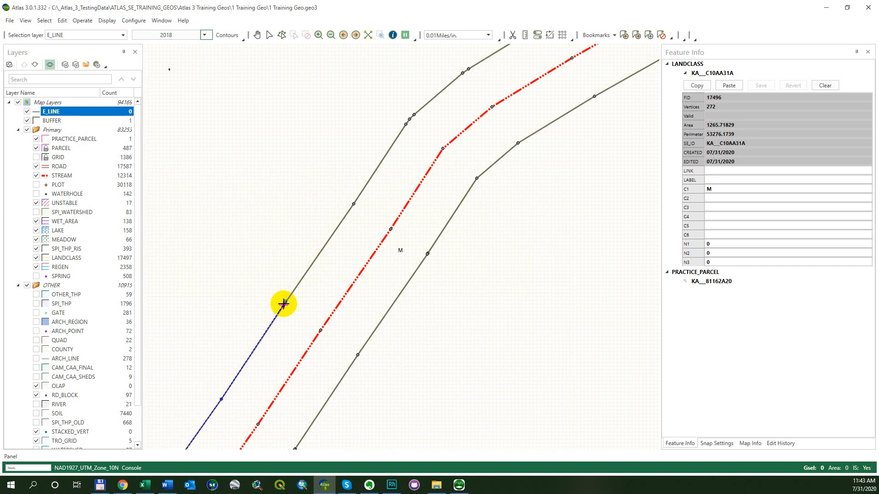
pyautogui.click(283, 304)
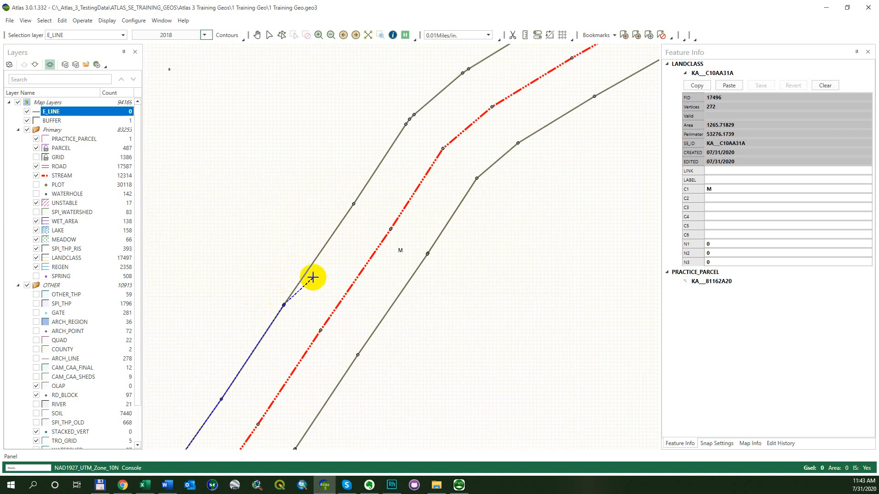
pyautogui.click(352, 204)
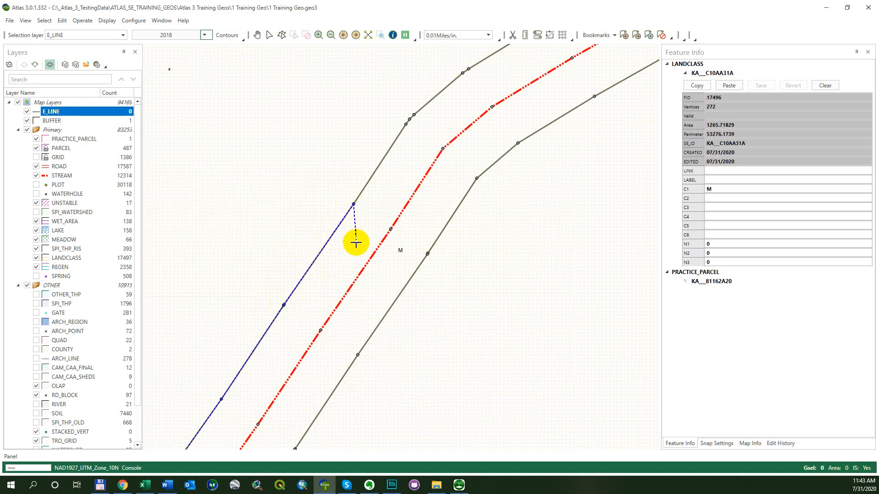
pyautogui.click(413, 114)
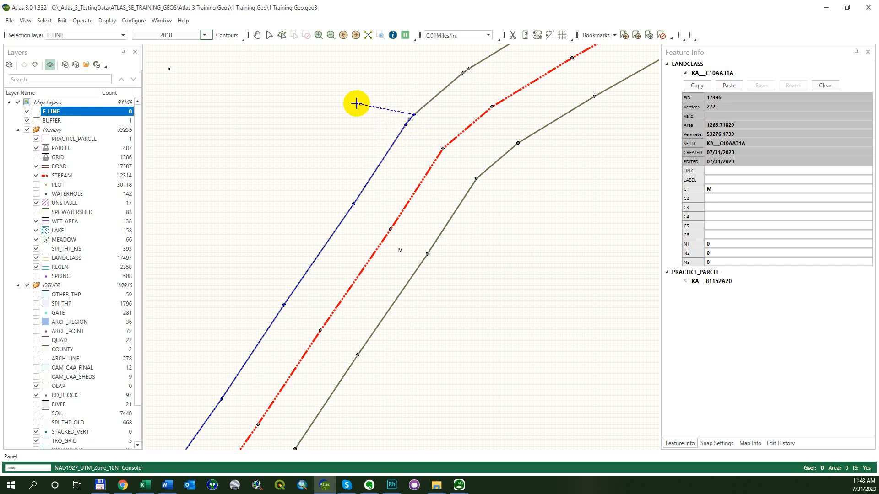
# Continue tracing the buffer's northern edge vertex by vertex to the start of its rounded end
pyautogui.moveTo(417, 78); pyautogui.dragTo(255, 190)
pyautogui.click(300, 185)
pyautogui.click(305, 178)
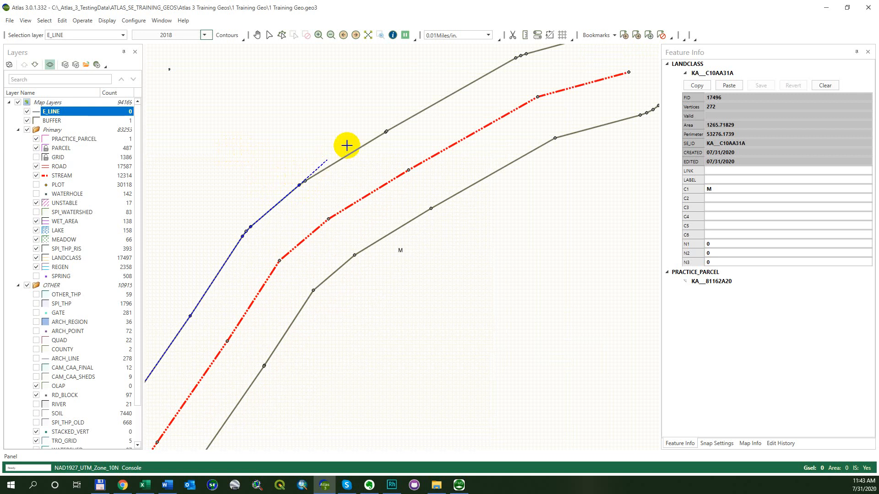
pyautogui.moveTo(414, 82); pyautogui.dragTo(211, 160)
pyautogui.click(312, 134)
pyautogui.click(323, 128)
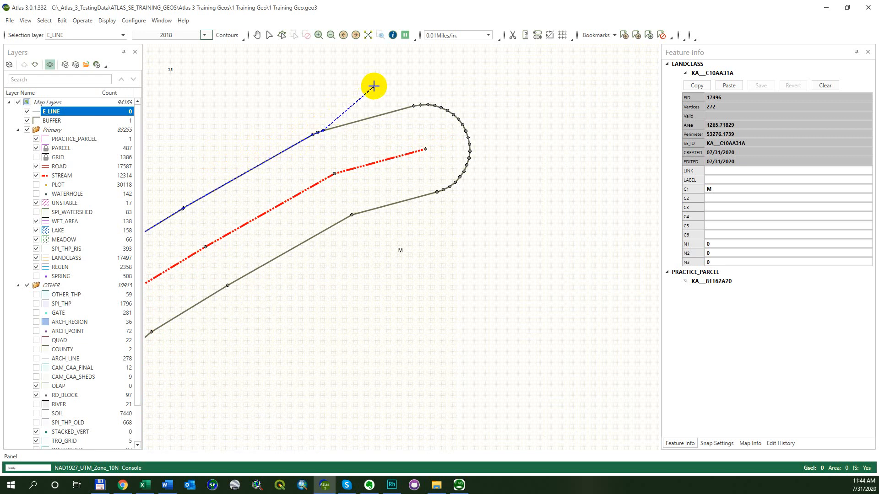
pyautogui.click(413, 105)
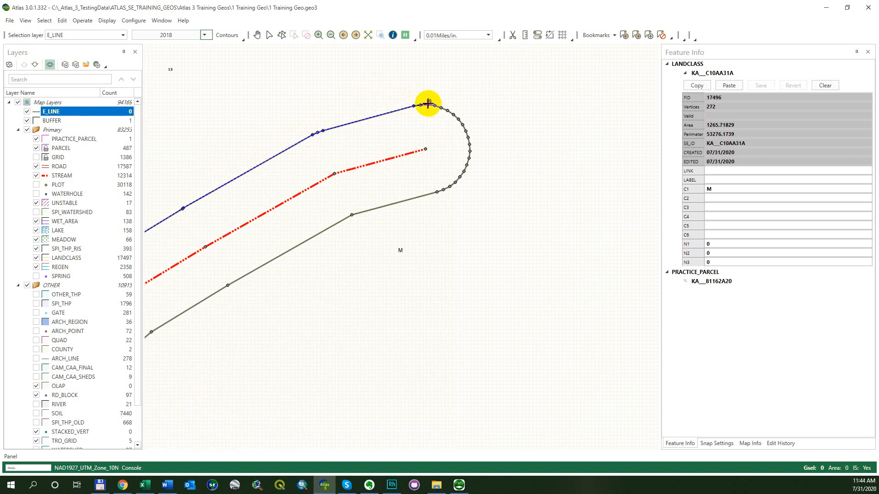
# Trace the E_LINE feature around the buffer's rounded end and on to the first bend vertex of its southern edge
pyautogui.click(434, 103)
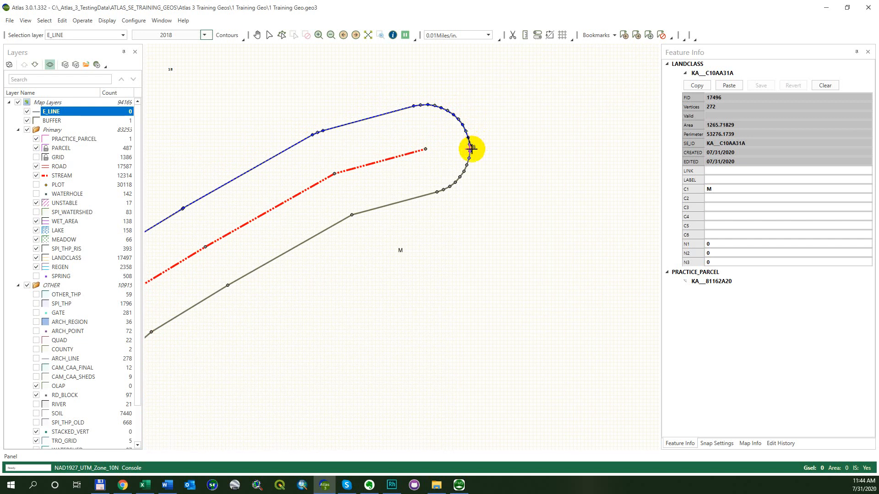
pyautogui.click(470, 158)
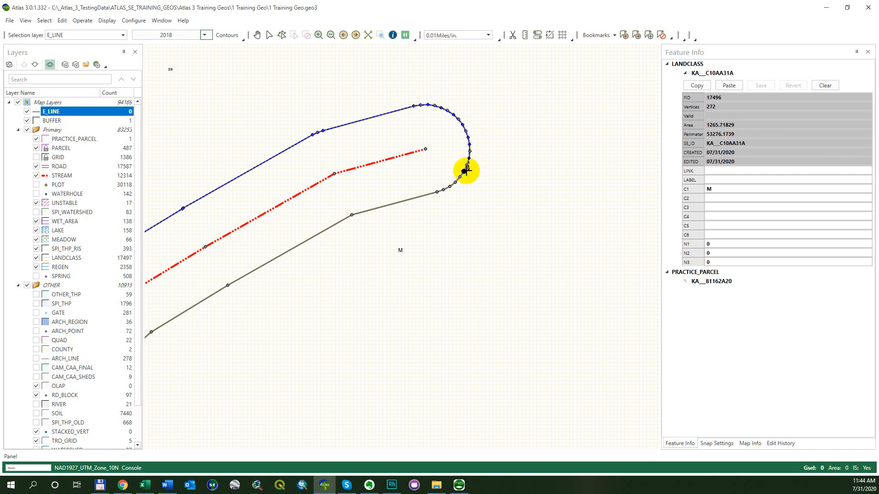
pyautogui.click(437, 193)
pyautogui.click(352, 216)
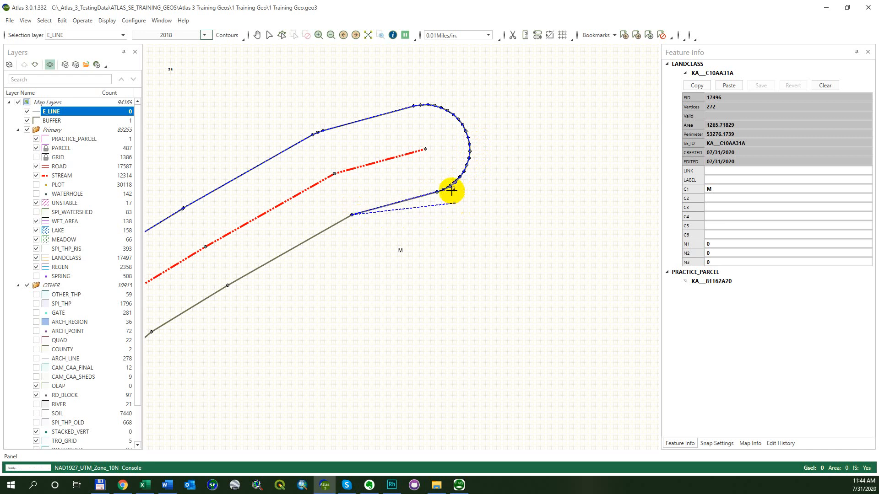
# Continue the line southwest along the buffer's southeastern edge, snapping to each vertex through the bend and one vertex beyond it
pyautogui.scroll(-2, 421, 176)
pyautogui.moveTo(332, 217); pyautogui.dragTo(412, 165)
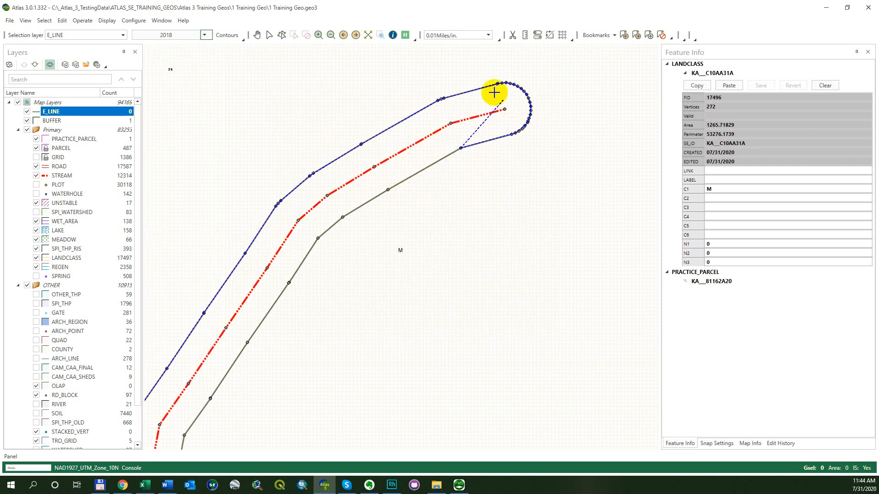
pyautogui.scroll(2, 538, 99)
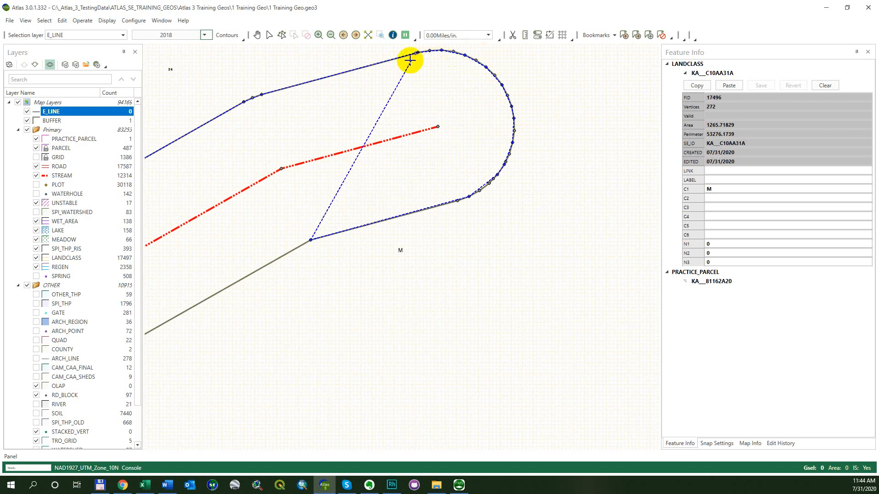
pyautogui.moveTo(310, 270); pyautogui.dragTo(399, 191)
pyautogui.scroll(-1, 399, 192)
pyautogui.scroll(-2, 314, 241)
pyautogui.moveTo(317, 233); pyautogui.dragTo(479, 137)
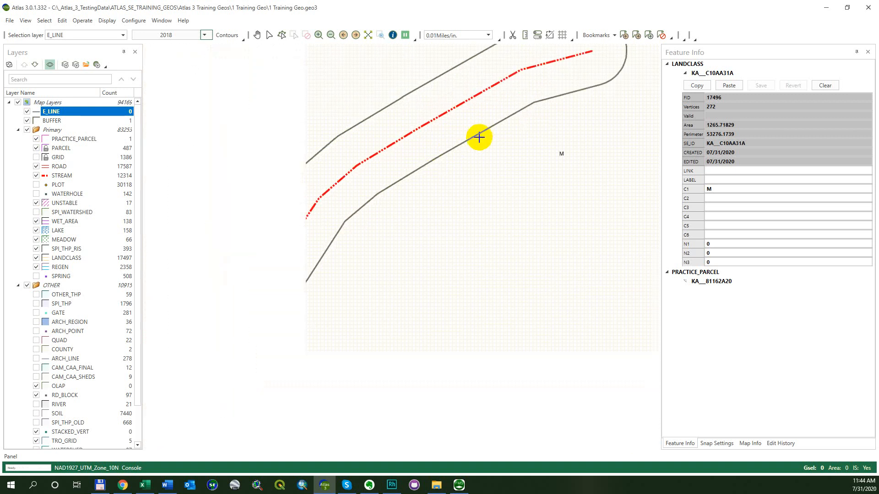
pyautogui.click(447, 148)
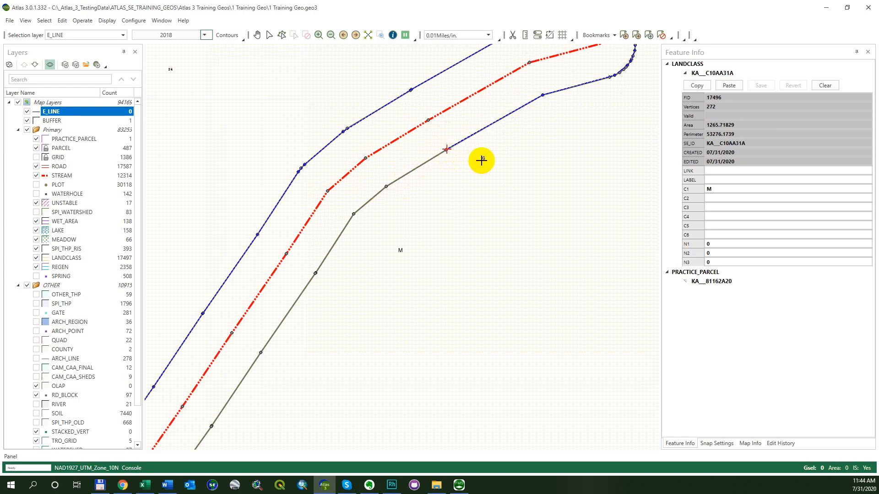
pyautogui.click(386, 185)
pyautogui.click(353, 213)
pyautogui.click(315, 274)
# Trace the rest of the southeastern edge to the vertex just south of the parcel boundary and finish the E_LINE feature
pyautogui.click(258, 420)
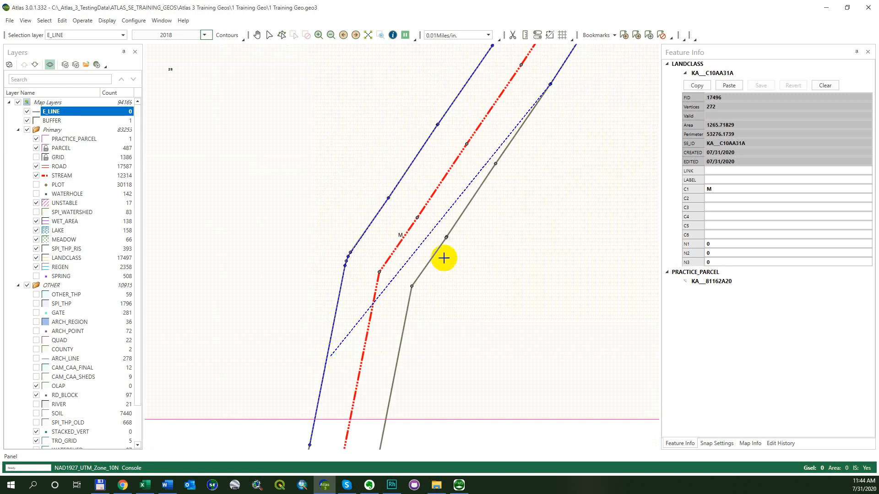
pyautogui.click(495, 164)
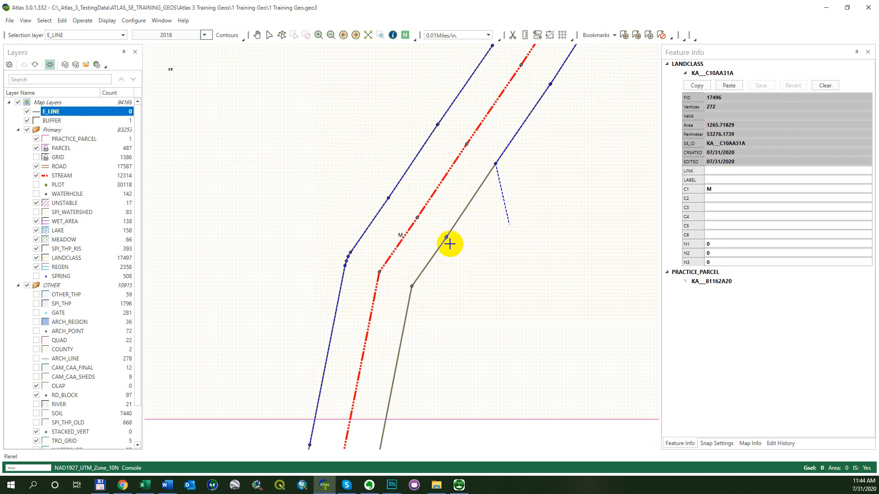
pyautogui.click(445, 236)
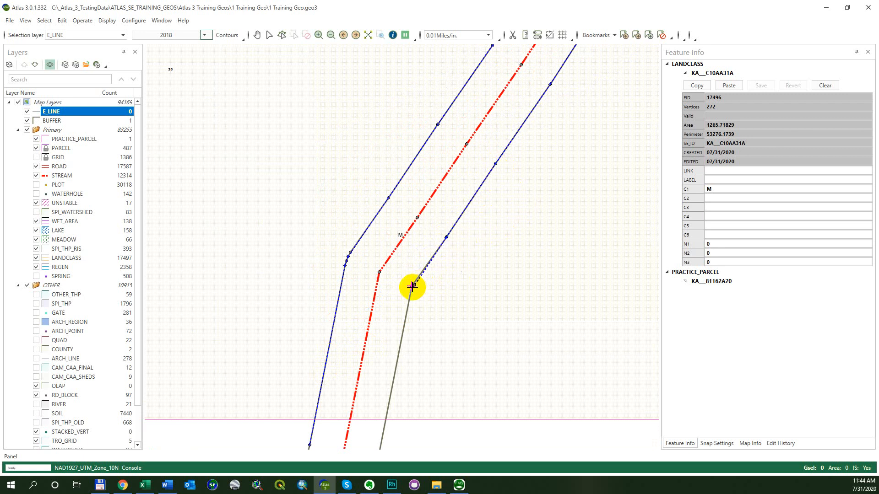
pyautogui.click(412, 286)
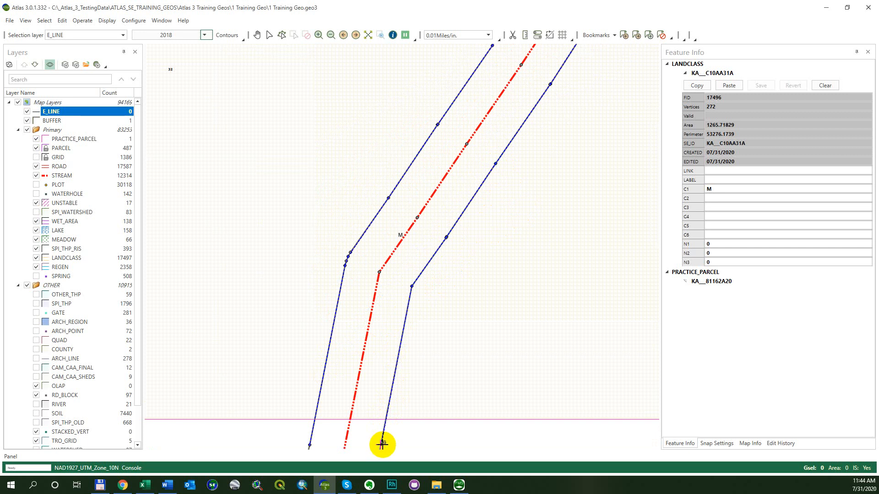
pyautogui.scroll(-2, 536, 435)
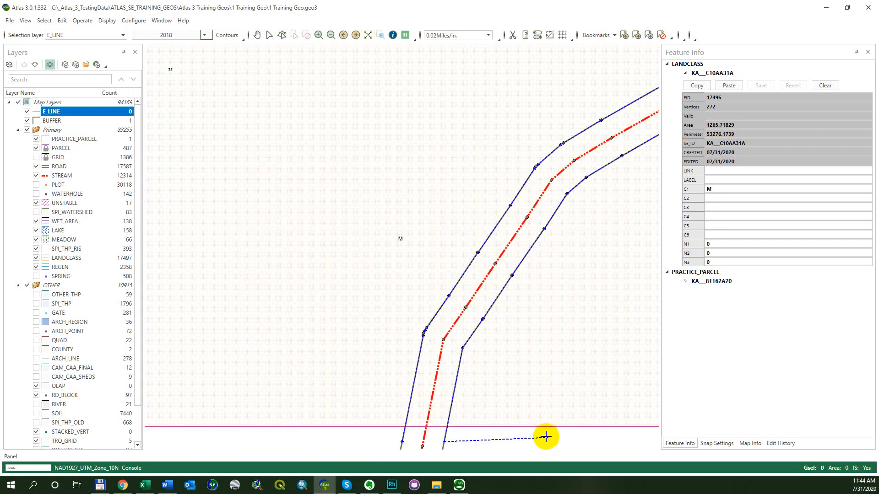
pyautogui.rightClick(545, 433)
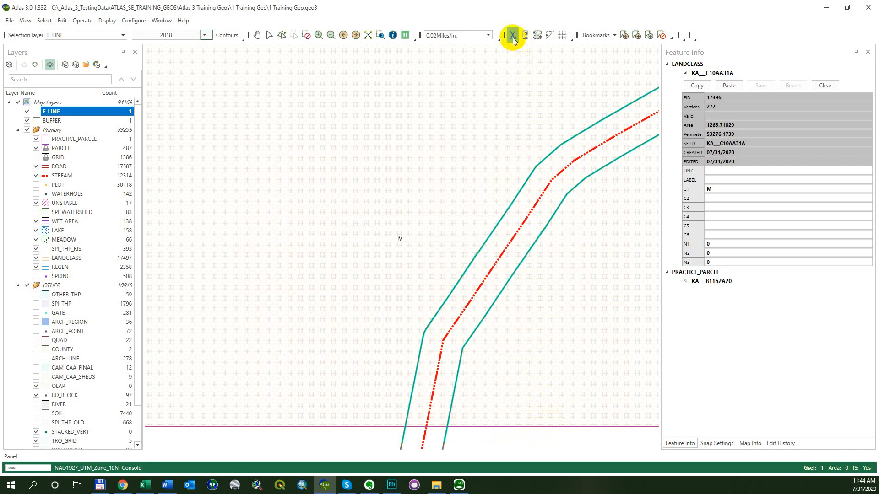
# Split the LANDCLASS polygon surrounding the stream buffer with the selected E_LINE feature, then clear the selection
pyautogui.moveTo(468, 159); pyautogui.dragTo(315, 153)
pyautogui.scroll(-2, 315, 152)
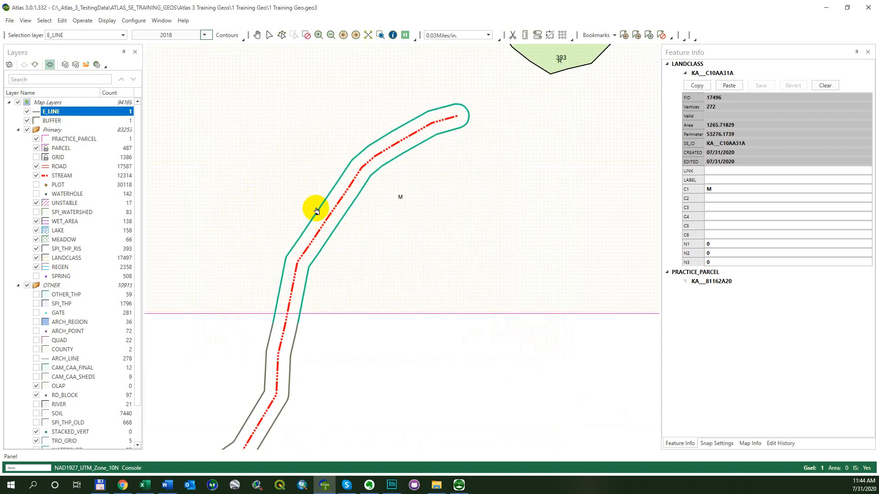
pyautogui.hotkey('alt', 'e')
pyautogui.press('g')
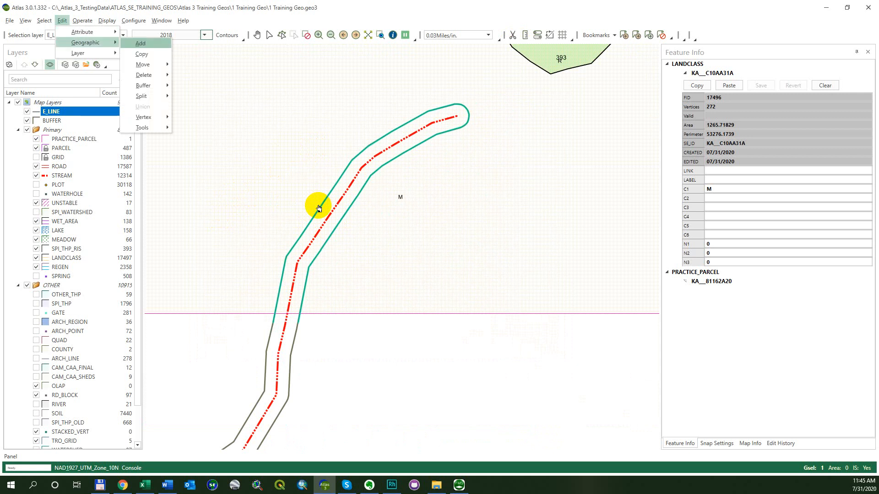
pyautogui.press('s')
pyautogui.press('o')
pyautogui.click(477, 172)
pyautogui.click(452, 204)
pyautogui.click(460, 303)
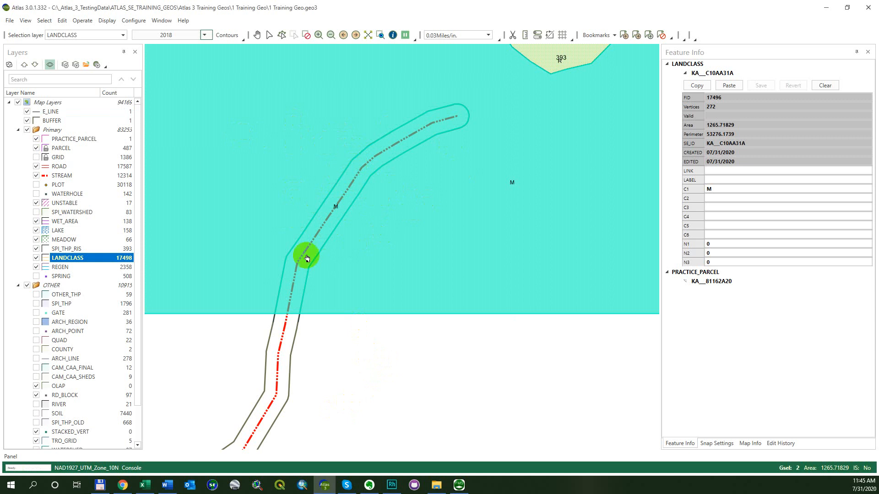
pyautogui.click(510, 38)
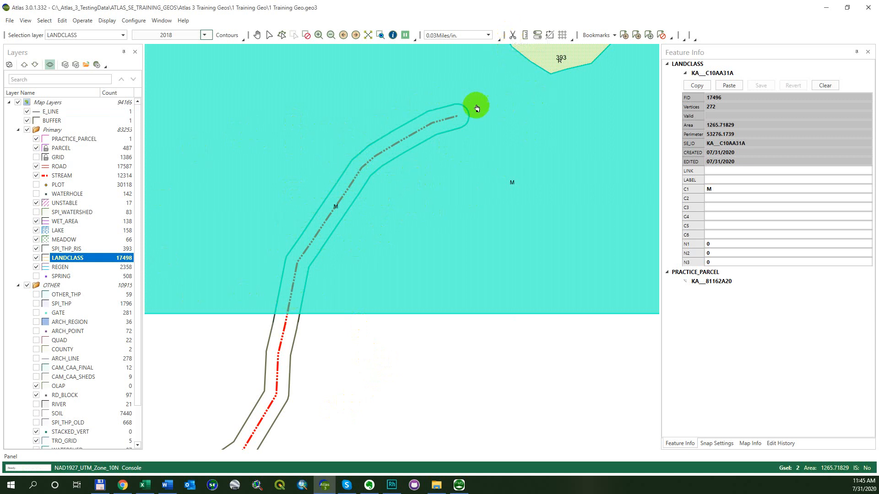
pyautogui.hotkey('alt', 's')
pyautogui.press('c')
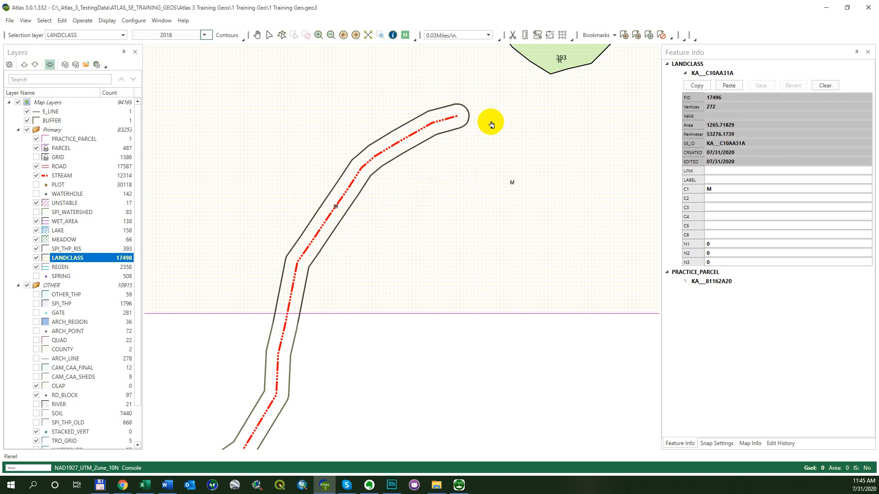
pyautogui.click(513, 37)
# Examine the split LANDCLASS polygons and their labels across the whole parcel and around the stream buffer
pyautogui.scroll(-2, 498, 87)
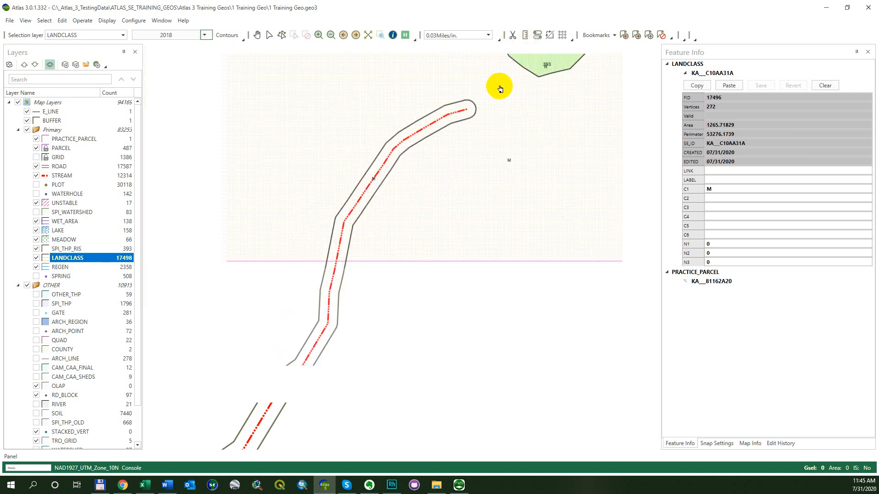
pyautogui.moveTo(530, 82); pyautogui.dragTo(442, 204)
pyautogui.scroll(-1, 432, 189)
pyautogui.moveTo(445, 173); pyautogui.dragTo(423, 225)
pyautogui.scroll(-1, 342, 295)
pyautogui.scroll(-1, 344, 294)
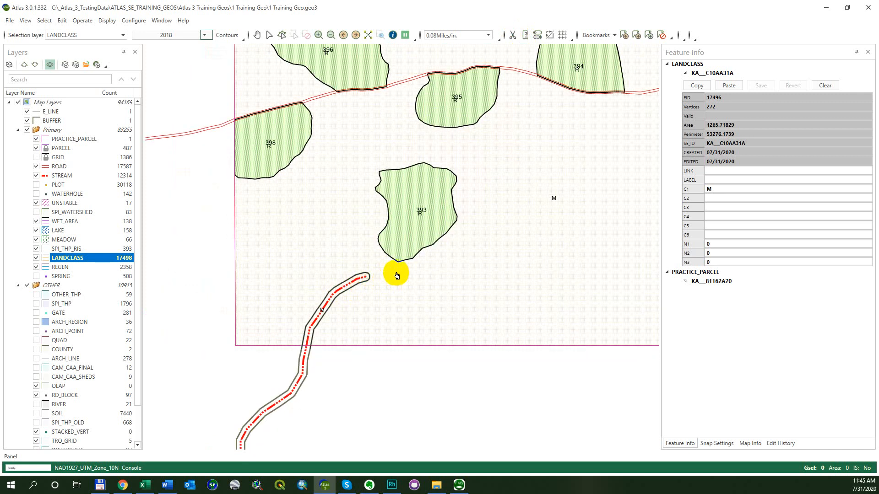
pyautogui.moveTo(550, 105); pyautogui.dragTo(363, 243)
pyautogui.scroll(-1, 366, 241)
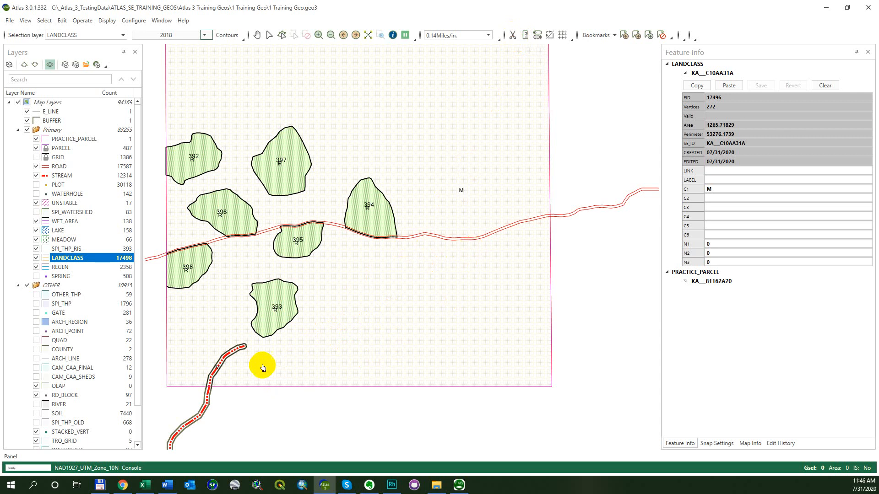
pyautogui.scroll(5, 262, 367)
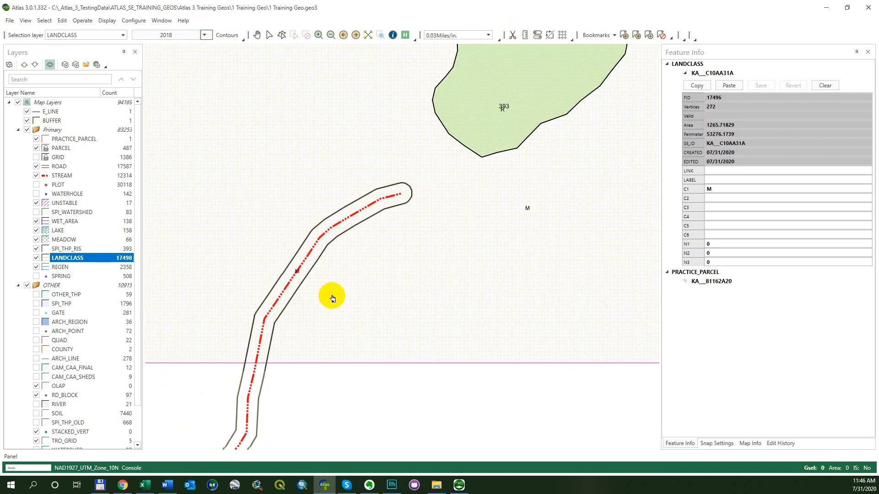
pyautogui.moveTo(332, 299); pyautogui.dragTo(392, 309)
pyautogui.scroll(-2, 396, 310)
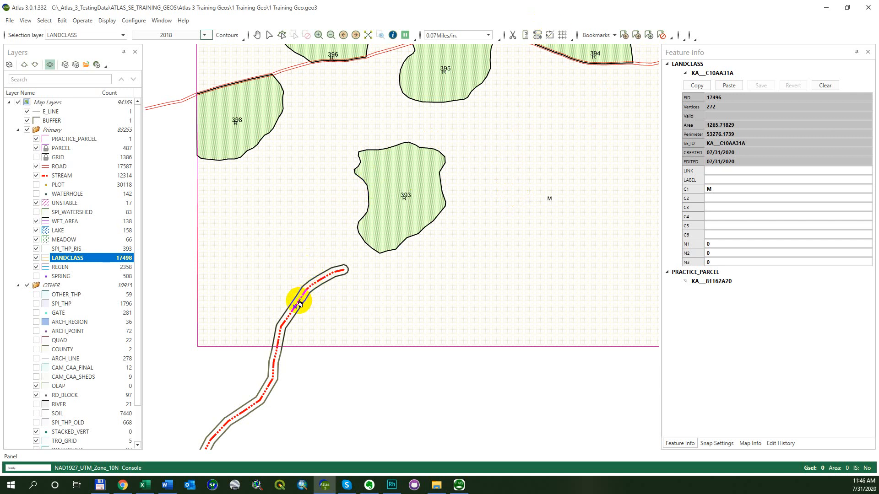
# Hide the BUFFER and E_LINE layers at the stream so only the LANDCLASS outline remains
pyautogui.scroll(2, 293, 311)
pyautogui.scroll(1, 349, 255)
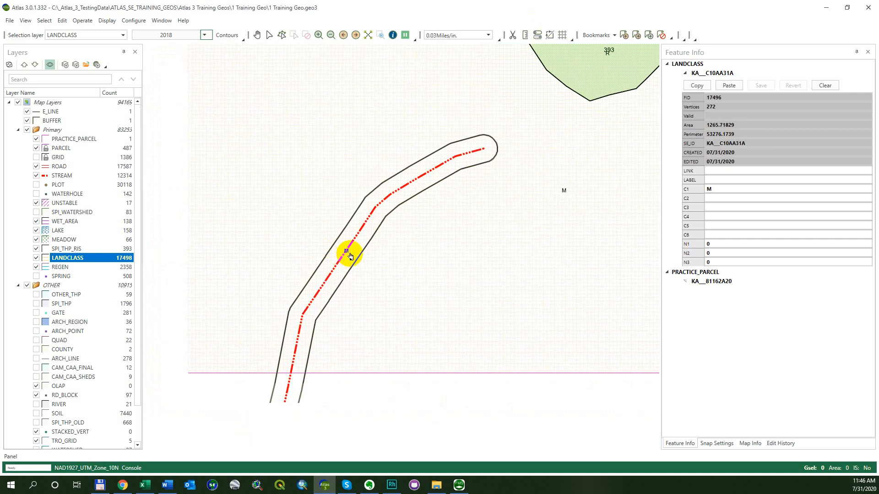
pyautogui.rightClick(360, 262)
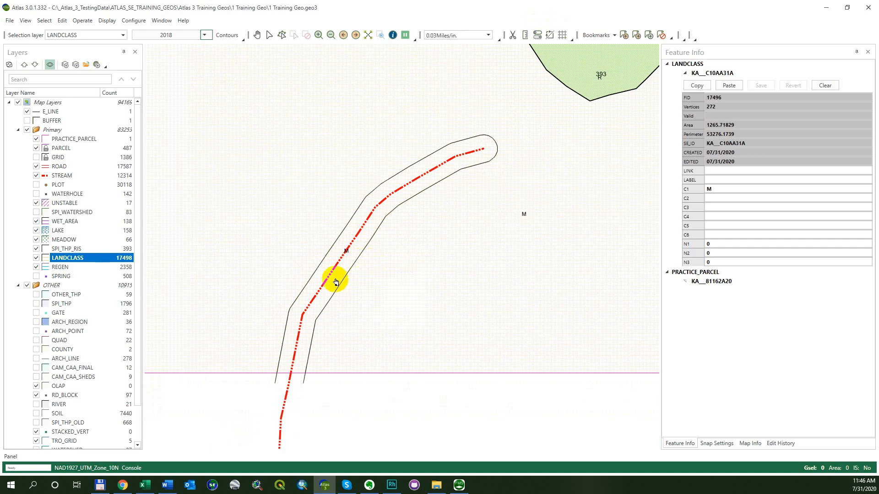
pyautogui.click(325, 262)
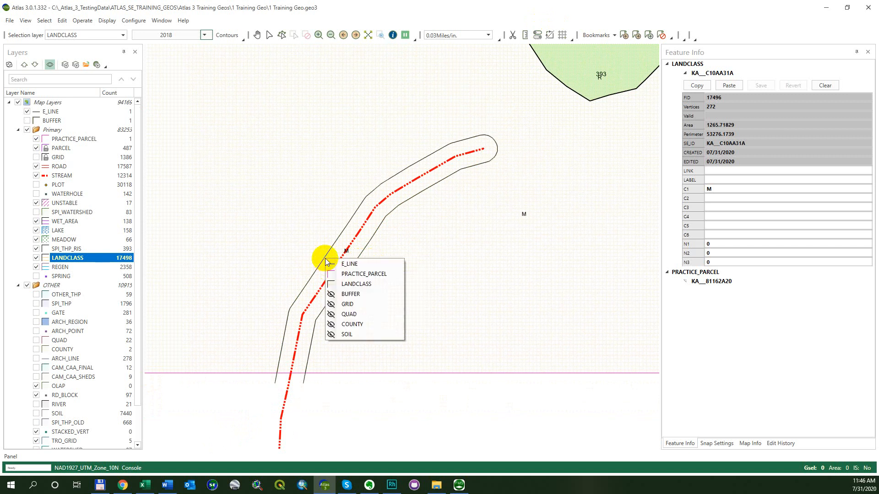
pyautogui.click(337, 261)
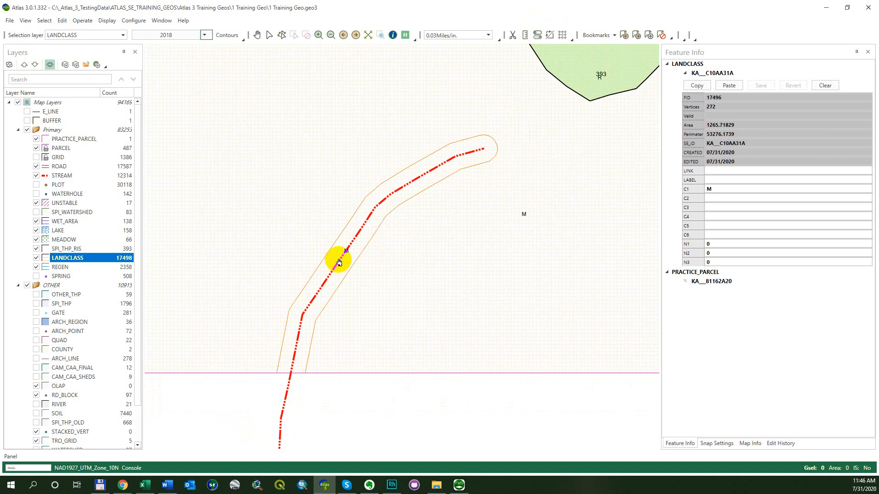
# Display the numbered vertices of the LANDCLASS polygon around the stream and inspect them along its edges and rounded end
pyautogui.click(337, 262)
pyautogui.click(358, 285)
pyautogui.click(375, 209)
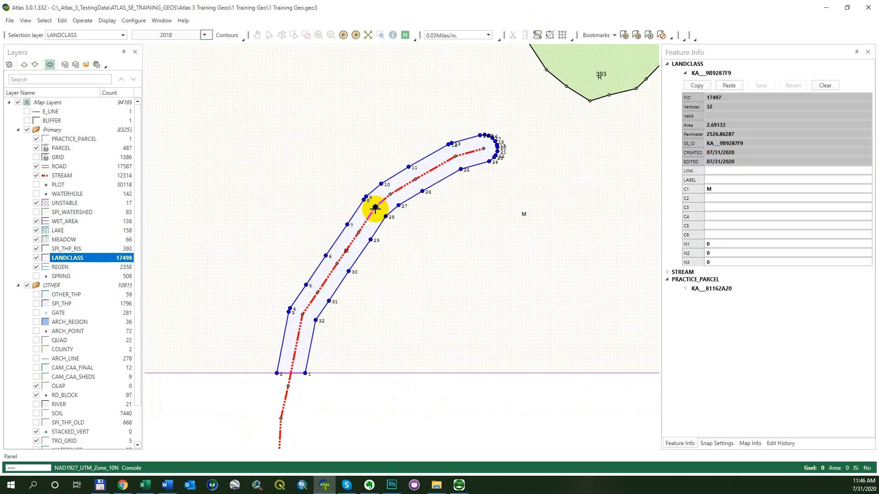
pyautogui.scroll(3, 493, 198)
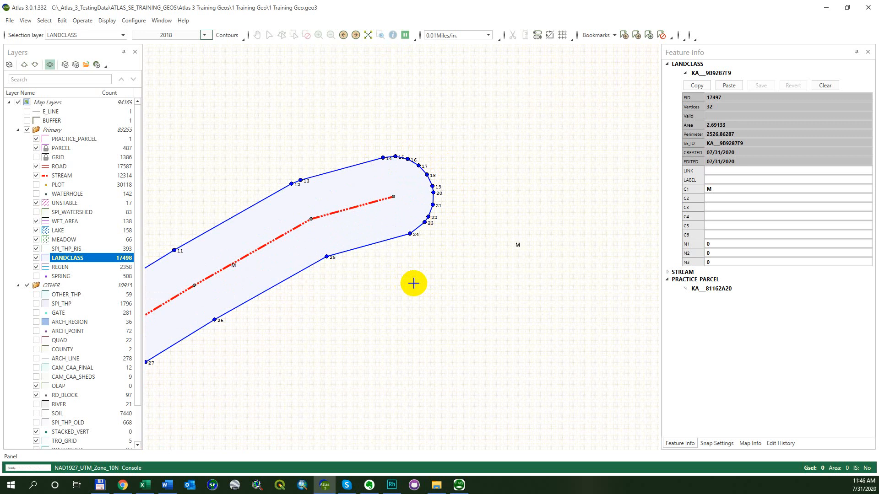
pyautogui.scroll(-2, 443, 300)
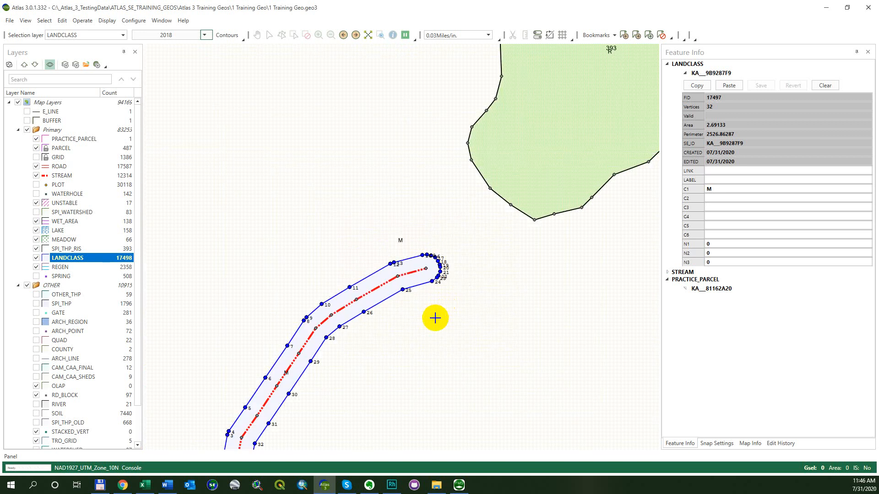
pyautogui.moveTo(435, 318); pyautogui.dragTo(487, 244)
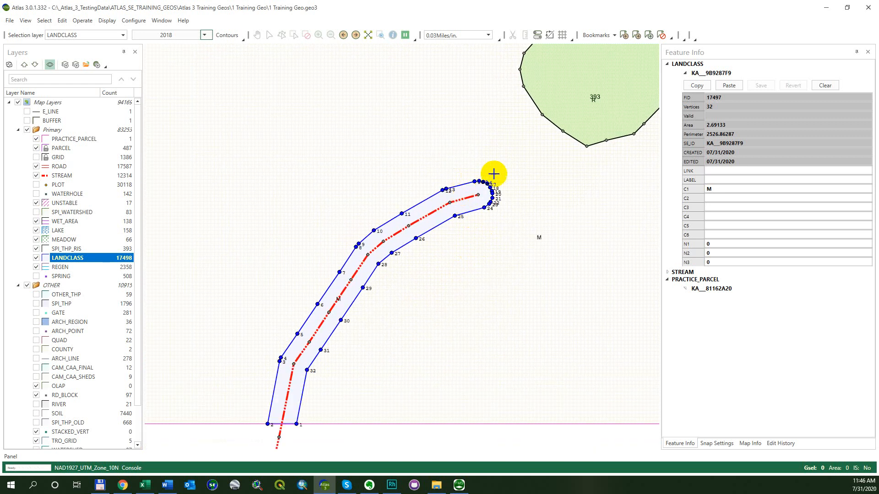
pyautogui.rightClick(431, 262)
pyautogui.click(431, 262)
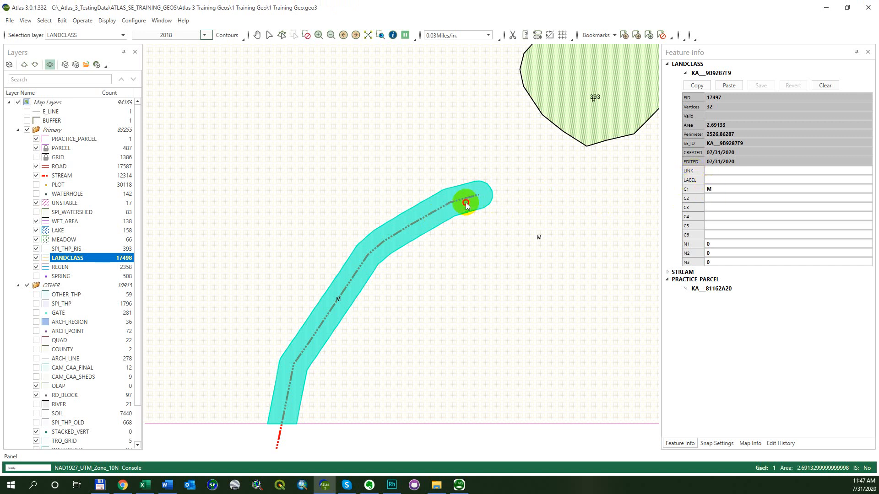
# Set the C2 attribute of the LANDCLASS stream buffer polygon to W3 and save the change
pyautogui.click(718, 197)
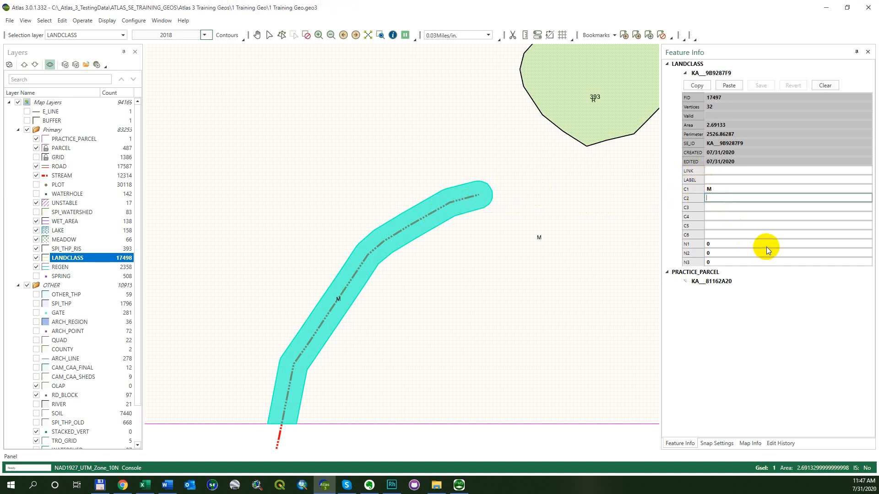
pyautogui.write('W')
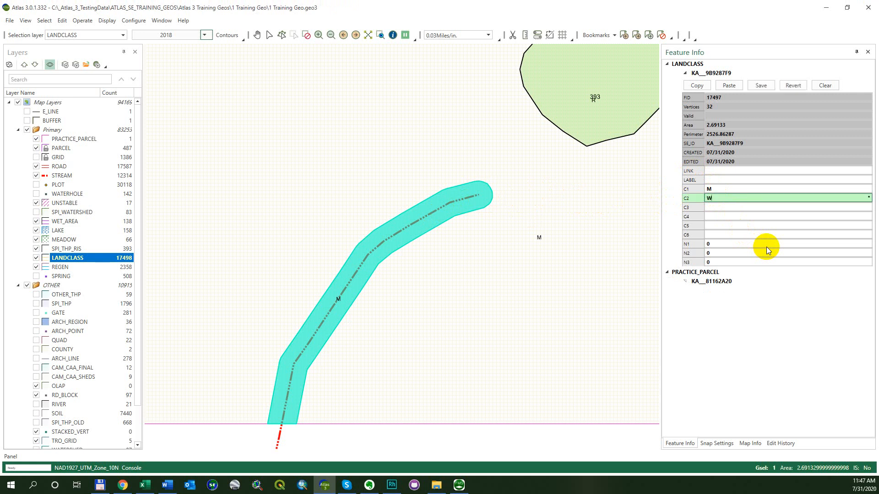
pyautogui.write('23')
pyautogui.click(771, 87)
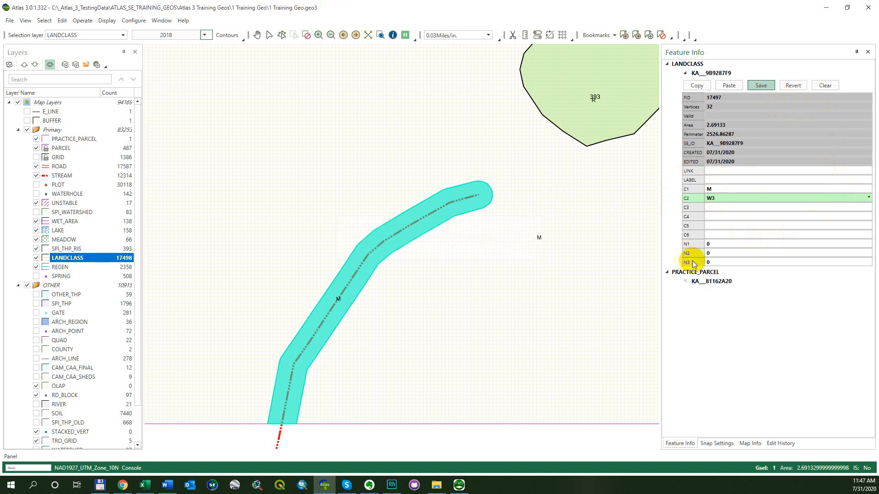
# Select the large LANDCLASS polygon surrounding the stream buffer to check its attributes, and clear the selection
pyautogui.click(513, 259)
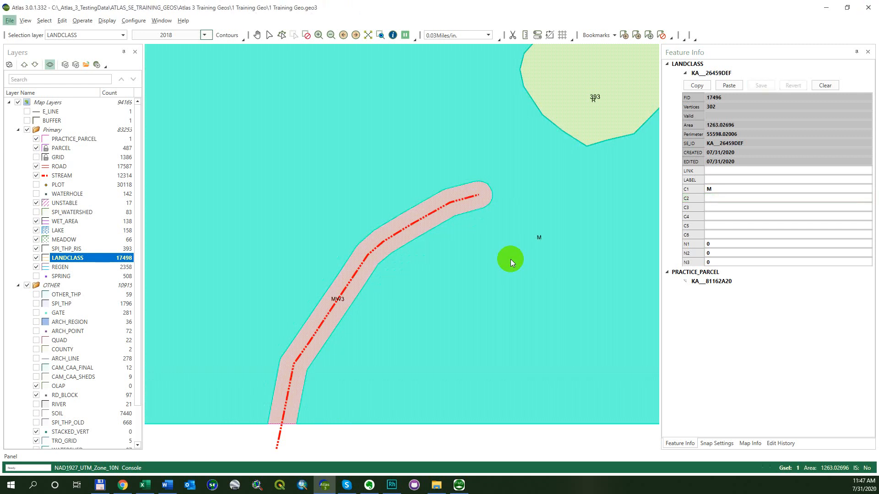
pyautogui.press('s')
pyautogui.press('c')
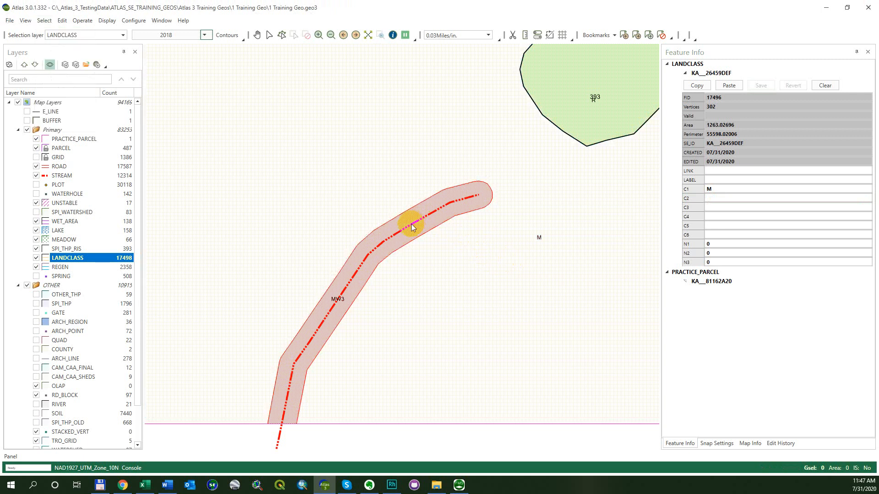
# Review the LANDCLASS thematic settings on field C2, examine the style of the W3 value, and close the settings
pyautogui.doubleClick(83, 259)
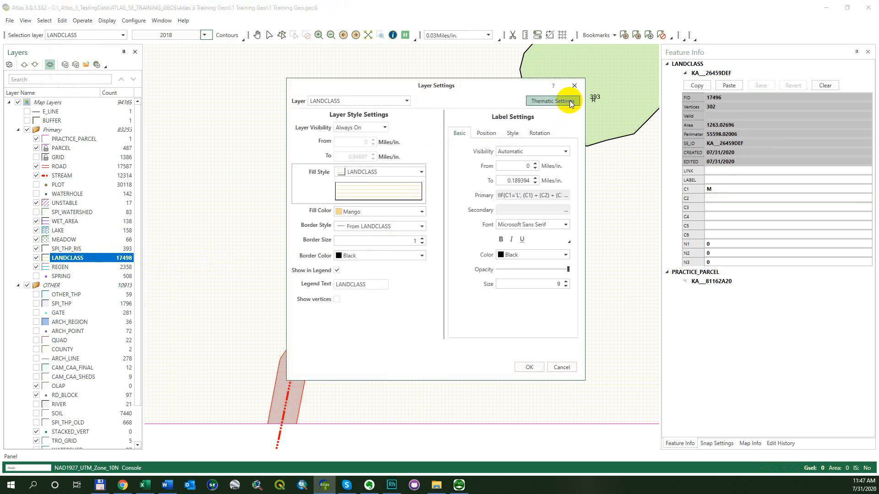
pyautogui.click(566, 101)
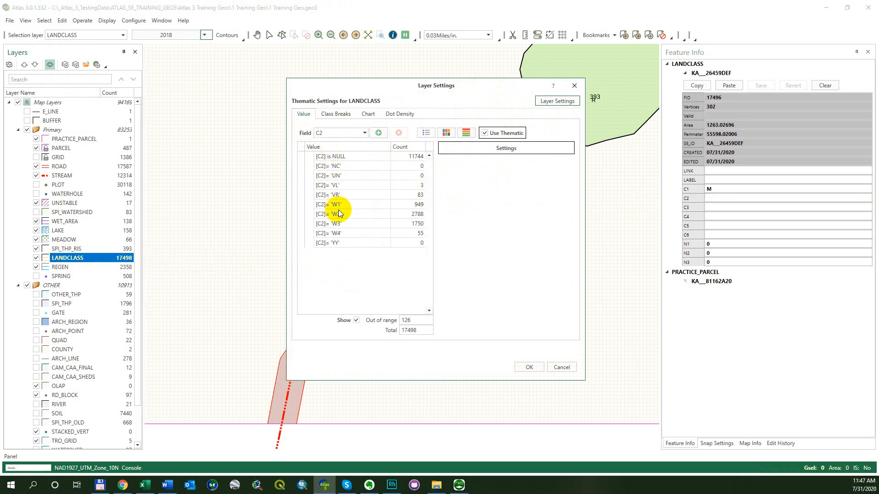
pyautogui.click(337, 224)
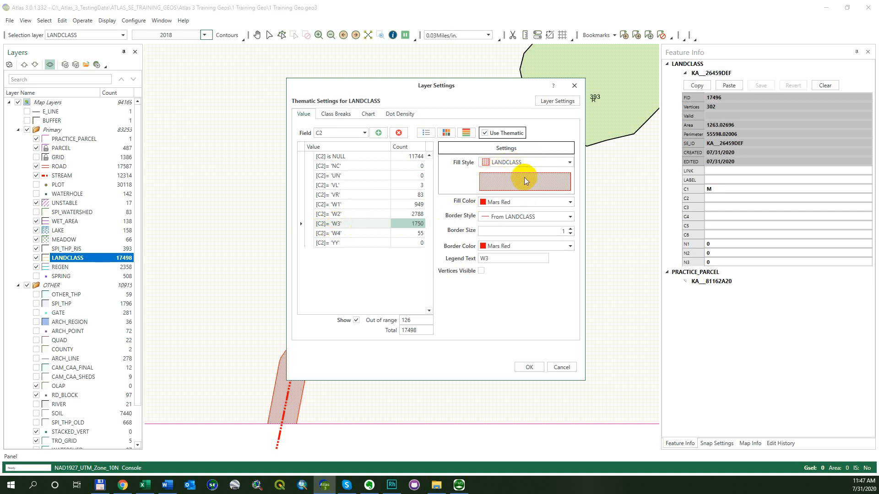
pyautogui.click(528, 367)
# Make STREAM the selection layer and select the stream line running through the buffer to view its attributes
pyautogui.scroll(-1, 358, 208)
pyautogui.scroll(-3, 371, 192)
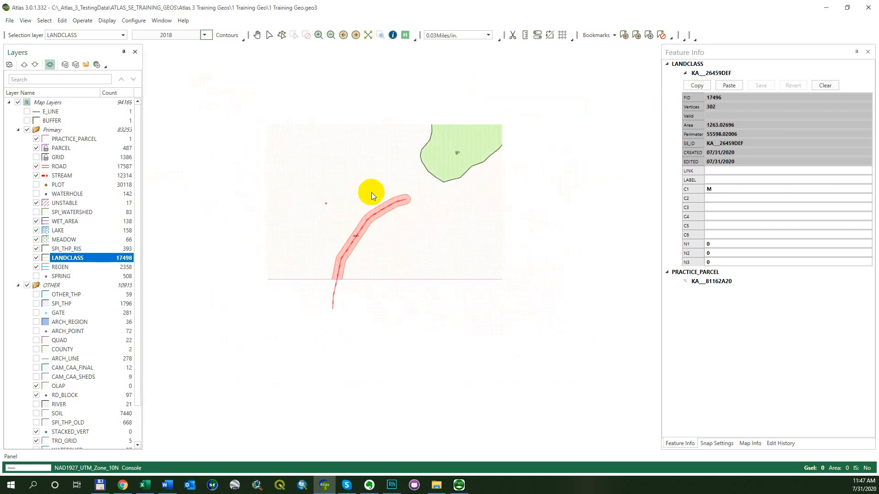
pyautogui.moveTo(426, 174); pyautogui.dragTo(365, 265)
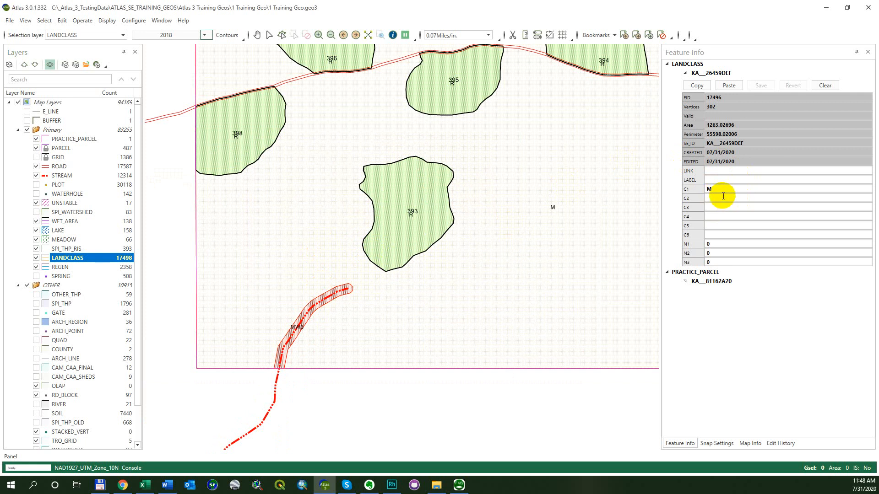
pyautogui.moveTo(262, 303); pyautogui.dragTo(318, 250)
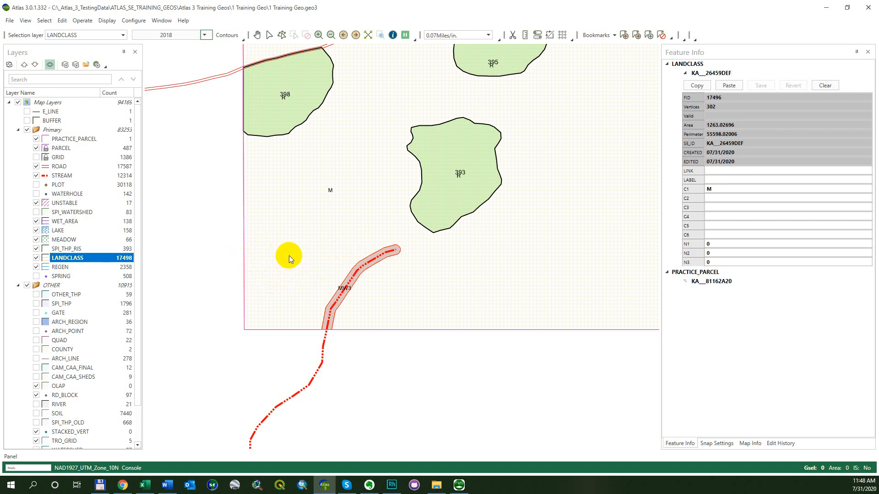
pyautogui.rightClick(369, 265)
pyautogui.click(387, 281)
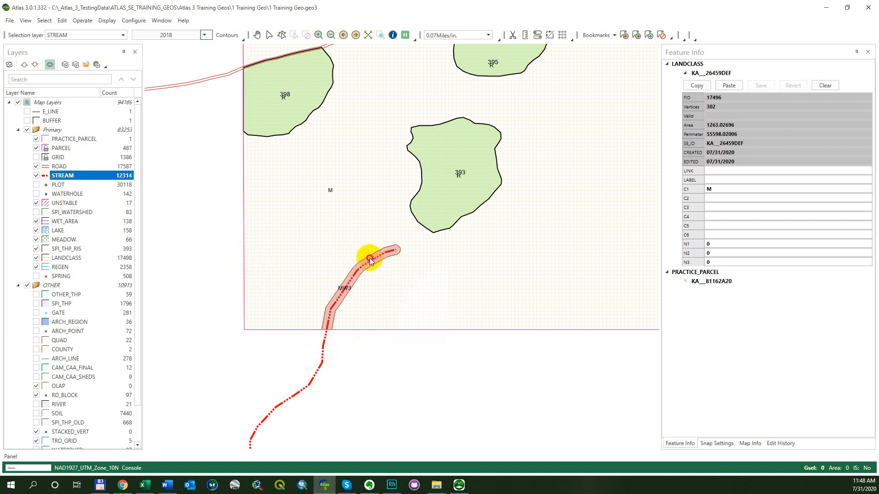
pyautogui.click(370, 260)
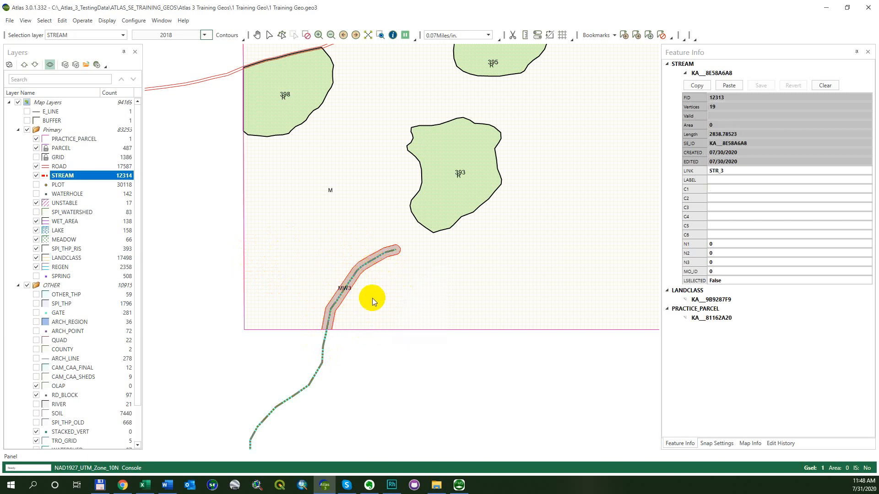
# Make SPI_THP_RIS the selection layer, select unit 393 to view its attributes, and clear the selection
pyautogui.rightClick(424, 197)
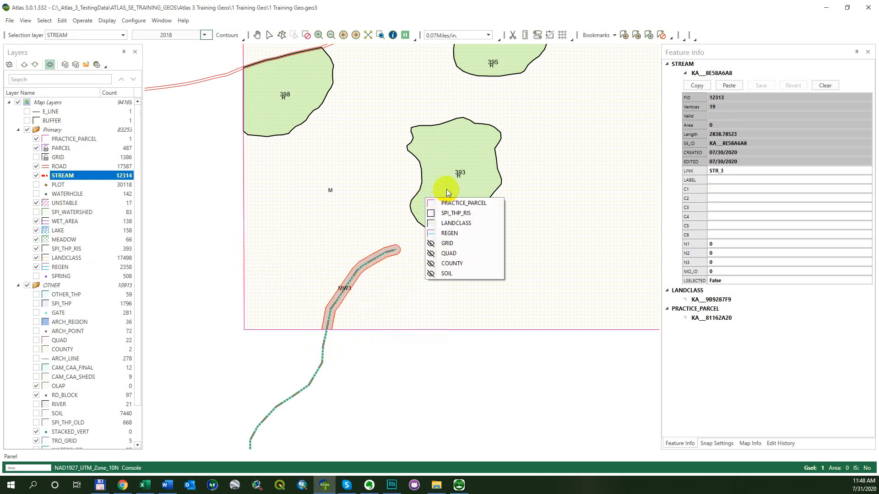
pyautogui.click(456, 214)
pyautogui.click(442, 188)
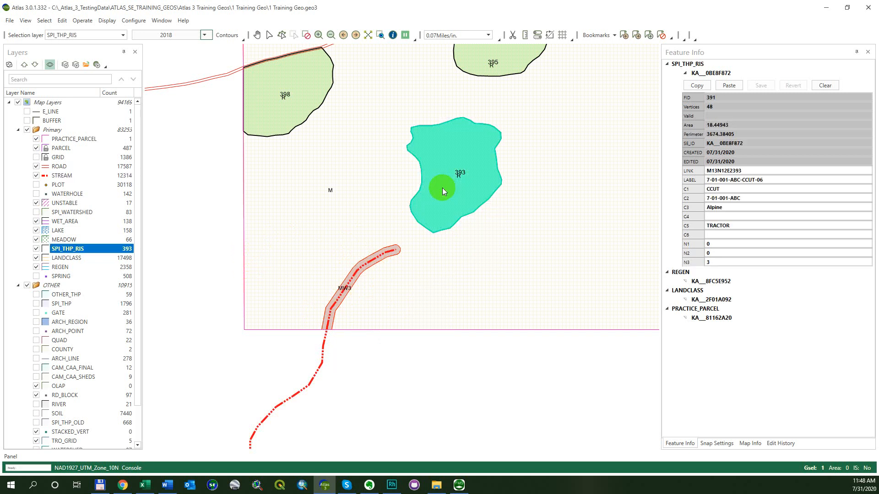
pyautogui.press('Escape')
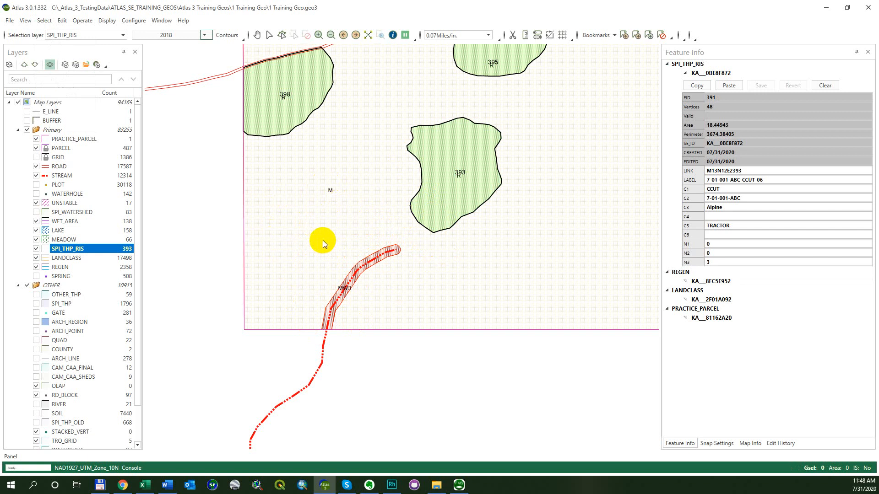
# Return the selection layer to LANDCLASS from unit 393 and view the surrounding units together with the stream buffer
pyautogui.rightClick(425, 186)
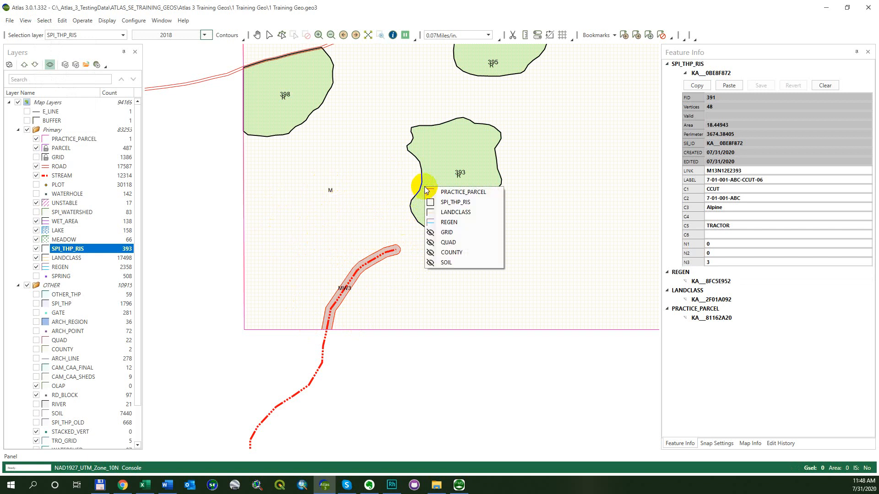
pyautogui.click(457, 213)
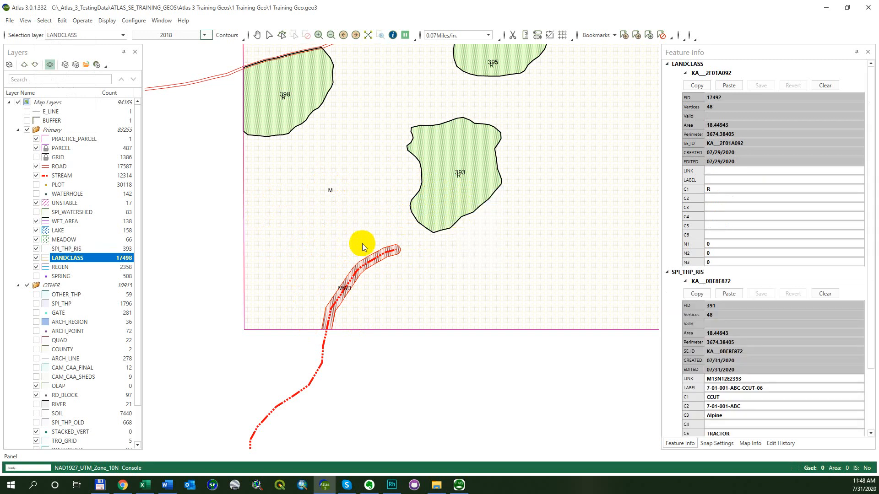
pyautogui.scroll(-1, 434, 167)
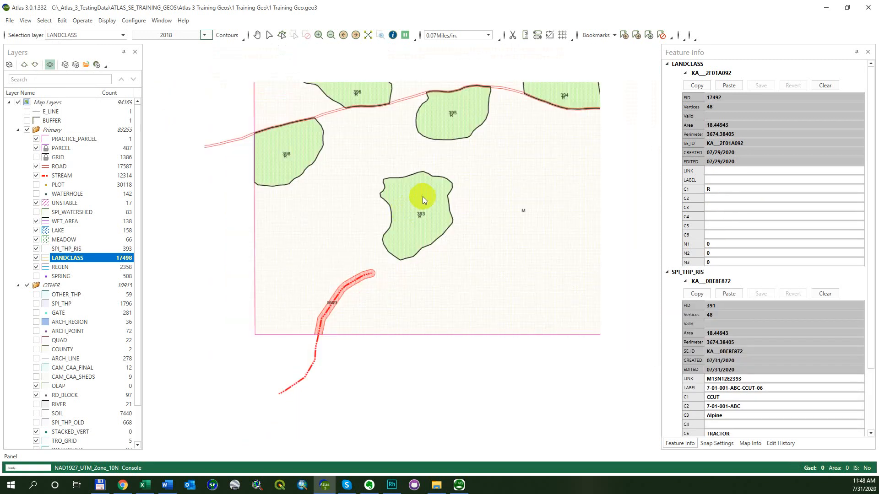
pyautogui.moveTo(468, 166); pyautogui.dragTo(427, 206)
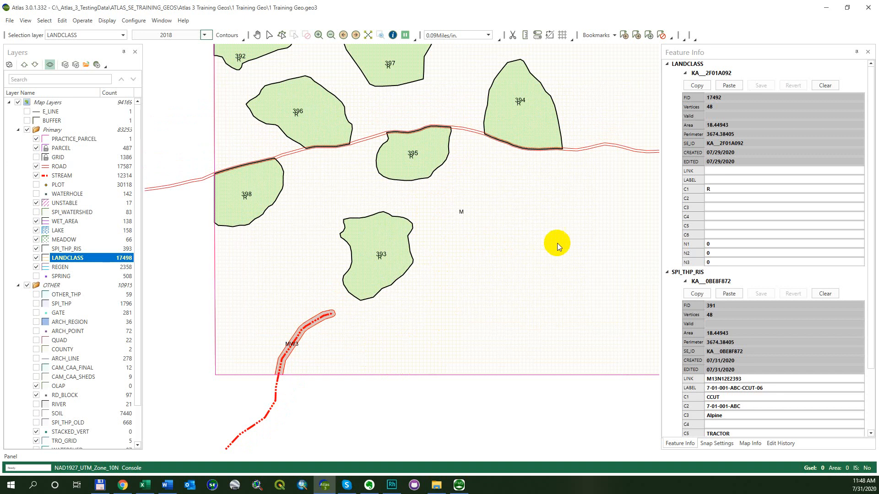